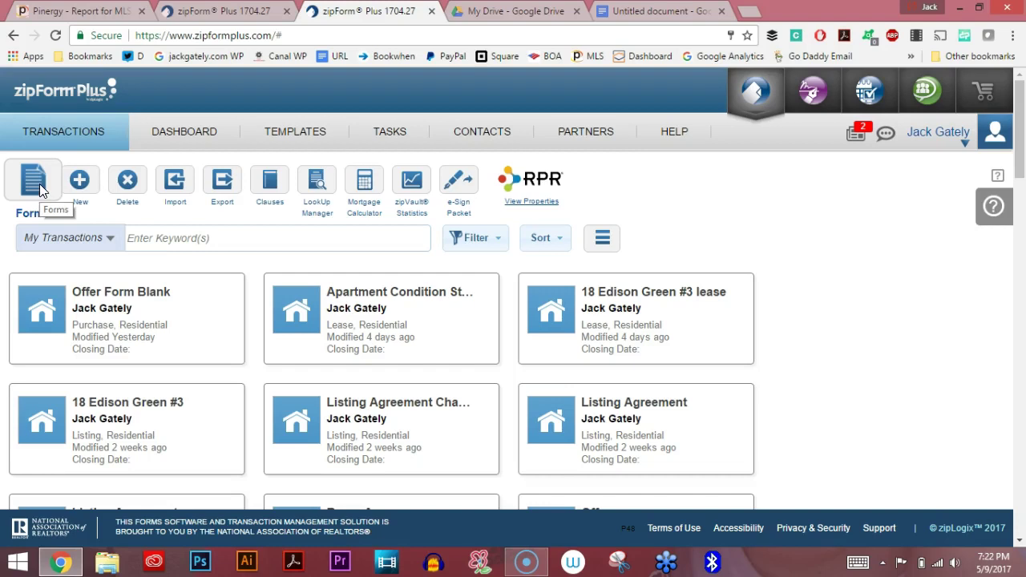
Open the Contract to Purchase Real Estate - 2014 form from the Massachusetts Association of REALTORS library and hide the list of all forms.
left_click(39, 184)
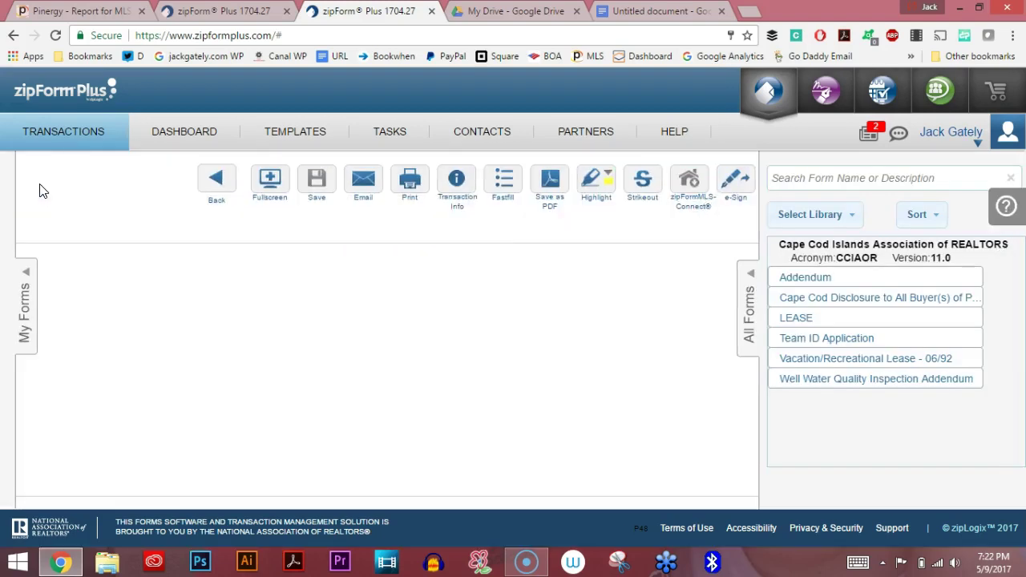
left_click(842, 215)
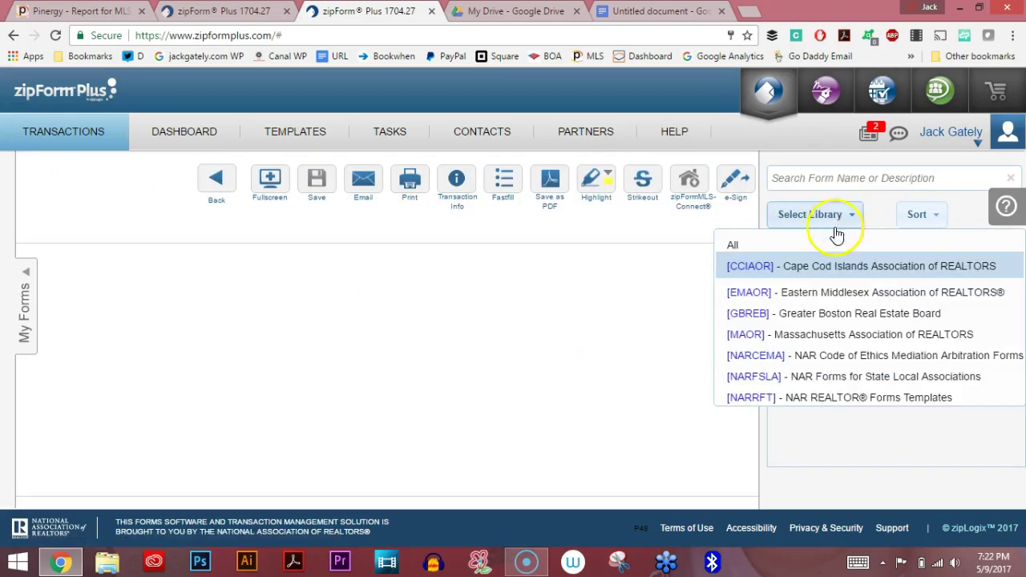
left_click(821, 335)
left_click_drag(1018, 263, 1022, 298)
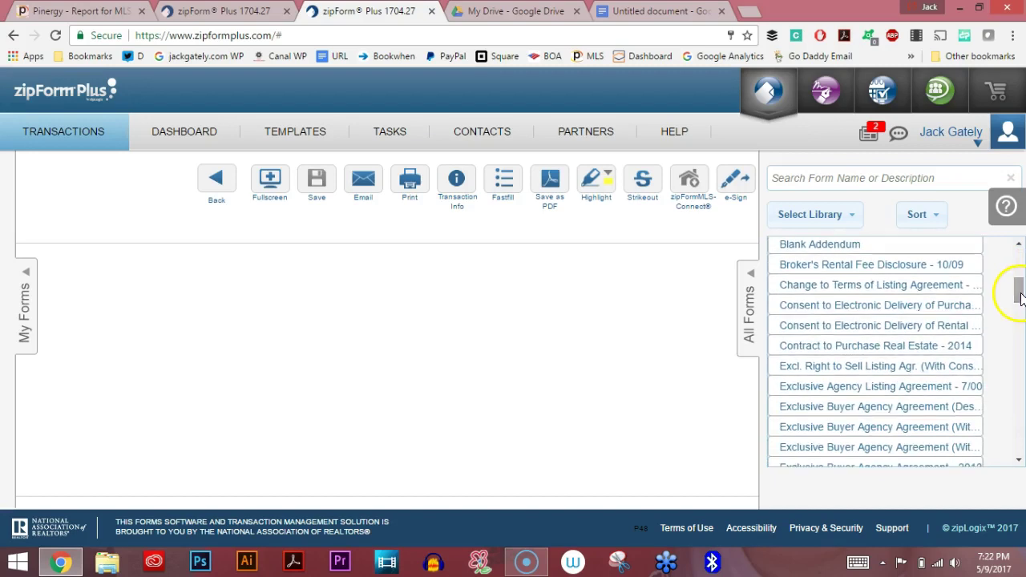
double_click(863, 348)
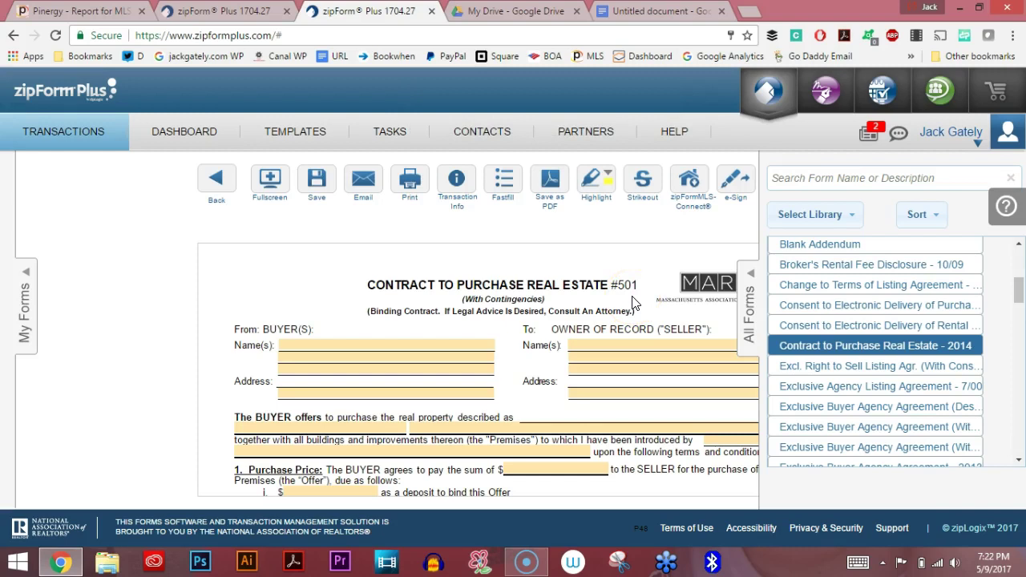
left_click(748, 277)
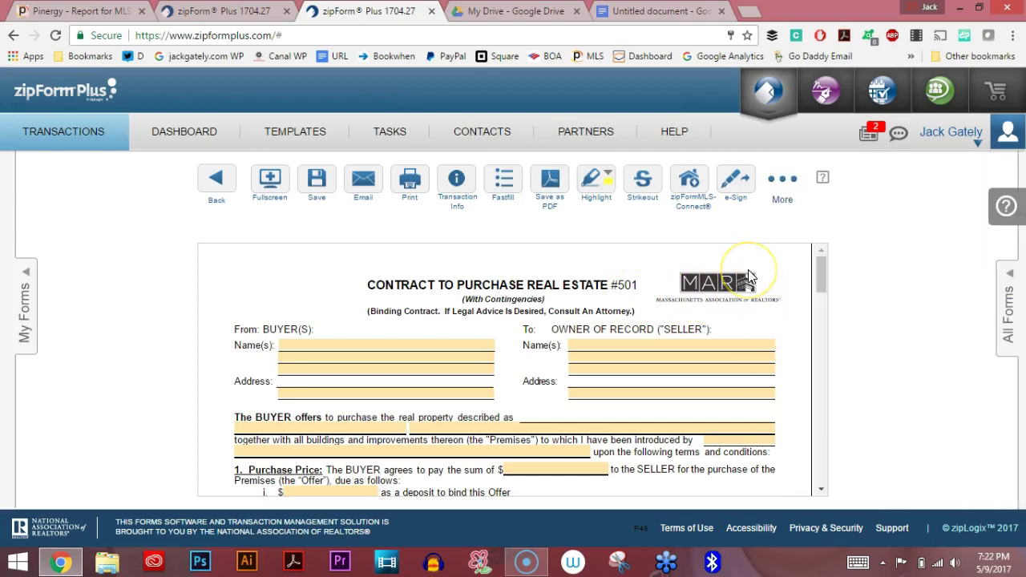
Fill in "Your buyers" as the first buyer name and "Owner of Record" as the first seller name.
left_click(835, 276)
left_click_drag(836, 277, 320, 298)
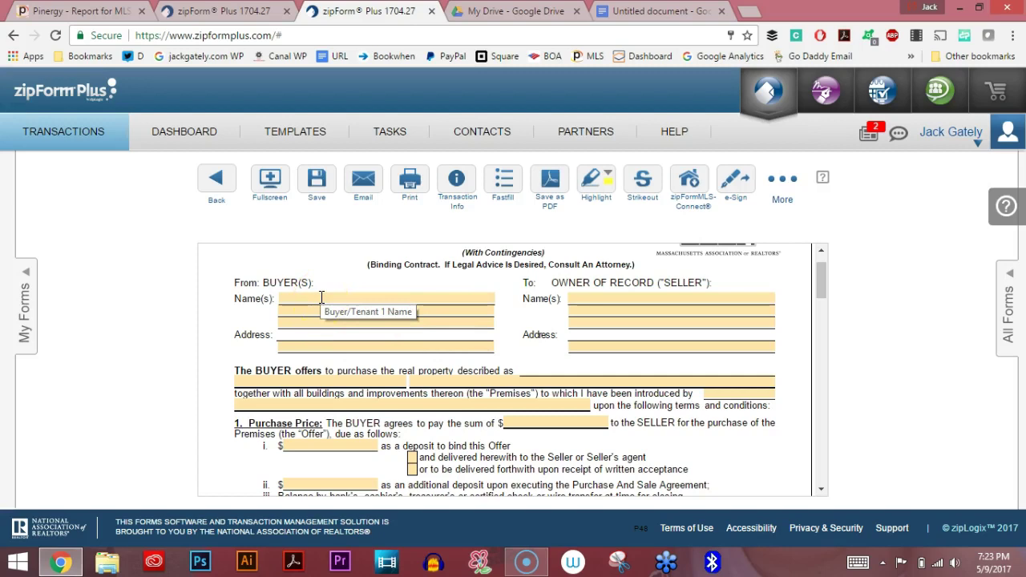
left_click(321, 298)
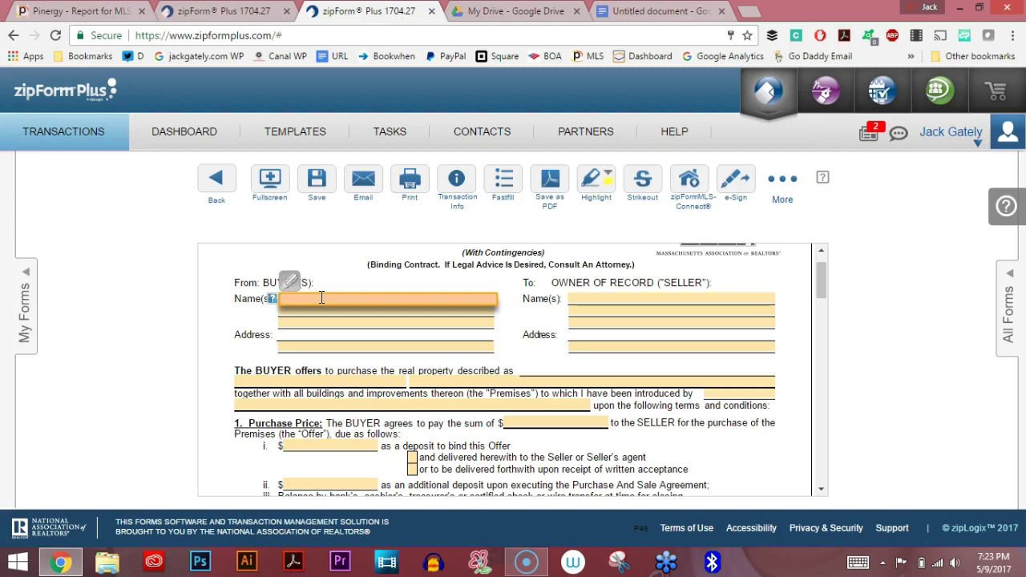
type("Your buyers")
key("Tab")
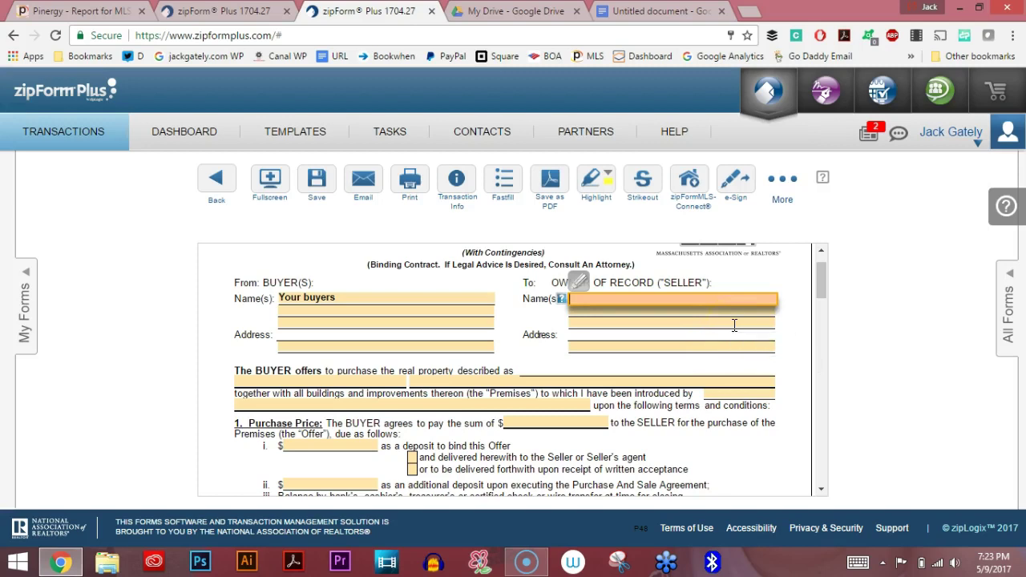
type("Owner of Record")
key("Tab")
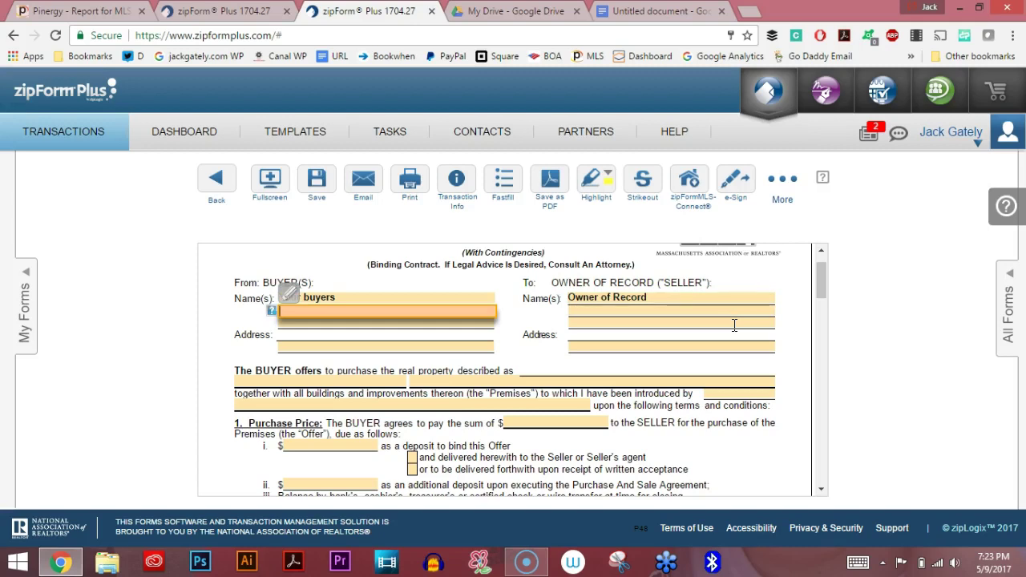
Check the property address in the Pinergy MLS listing, and return to the contract's property description section in zipForm Plus.
left_click(90, 14)
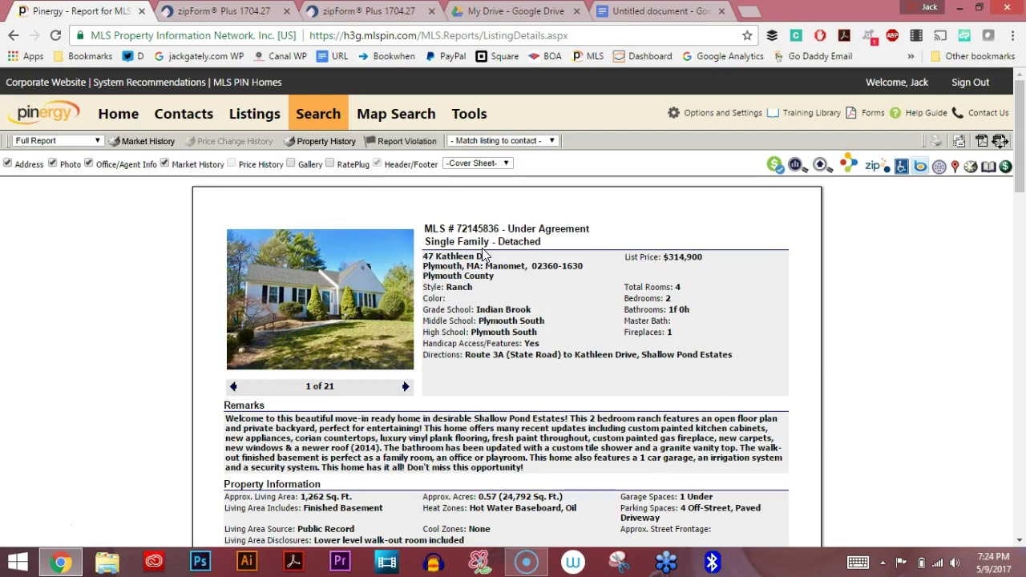
left_click(380, 10)
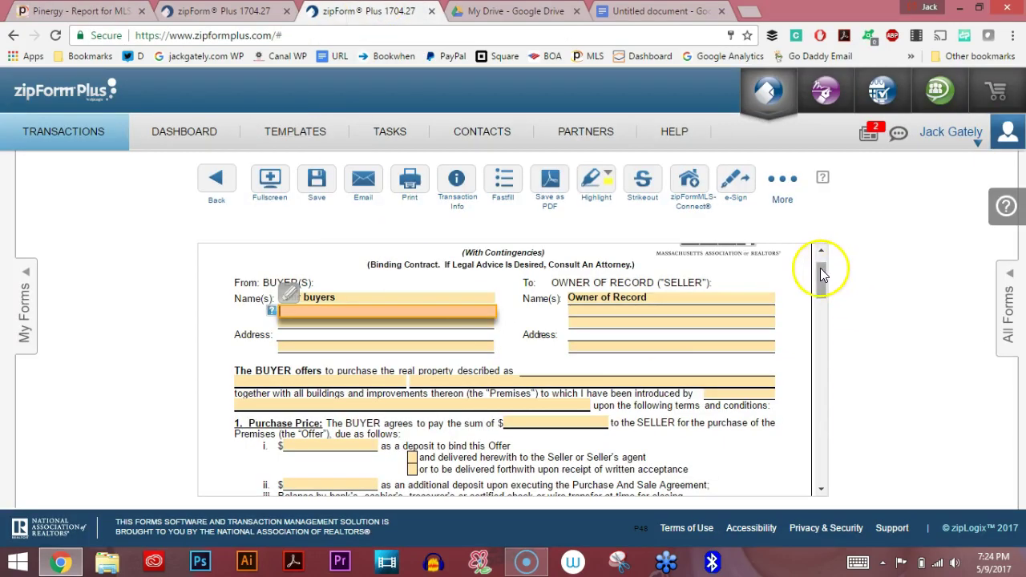
scroll(820, 270, "down", 1)
left_click_drag(820, 270, 823, 283)
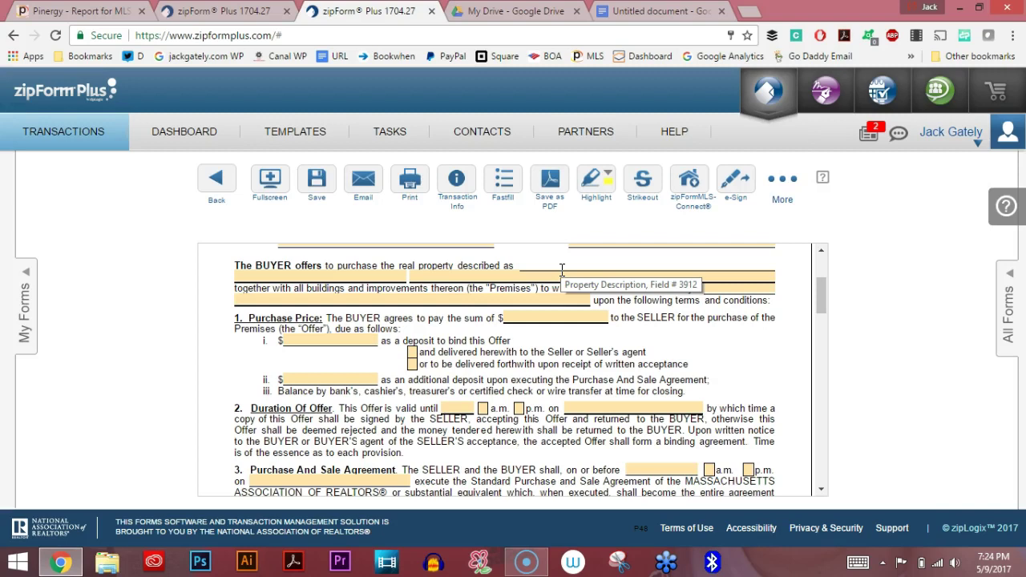
Look up the parcel number in the Tax Information of the Pinergy listing, highlight it, and return to the zipForm contract.
left_click(50, 11)
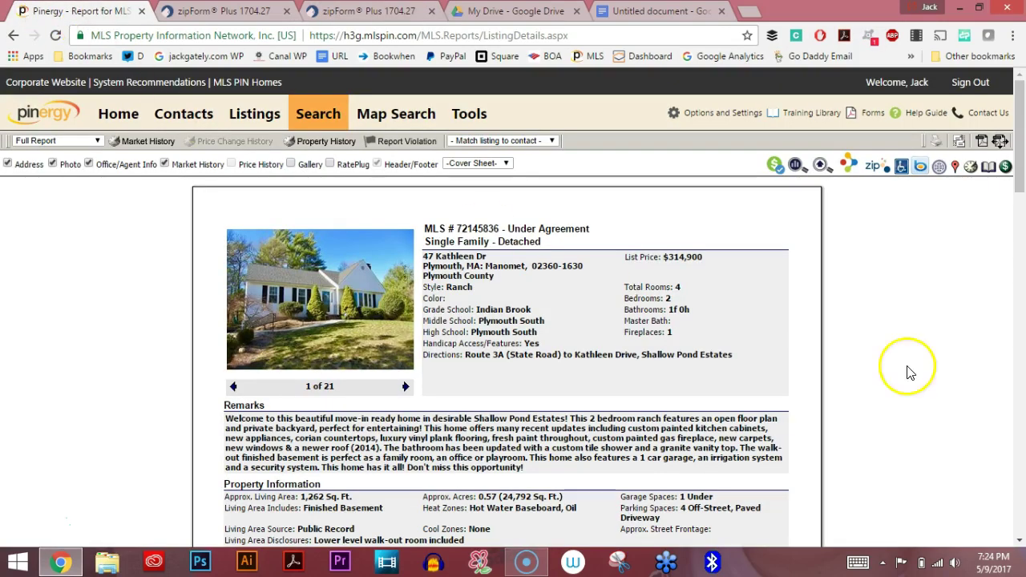
left_click_drag(1016, 157, 1022, 273)
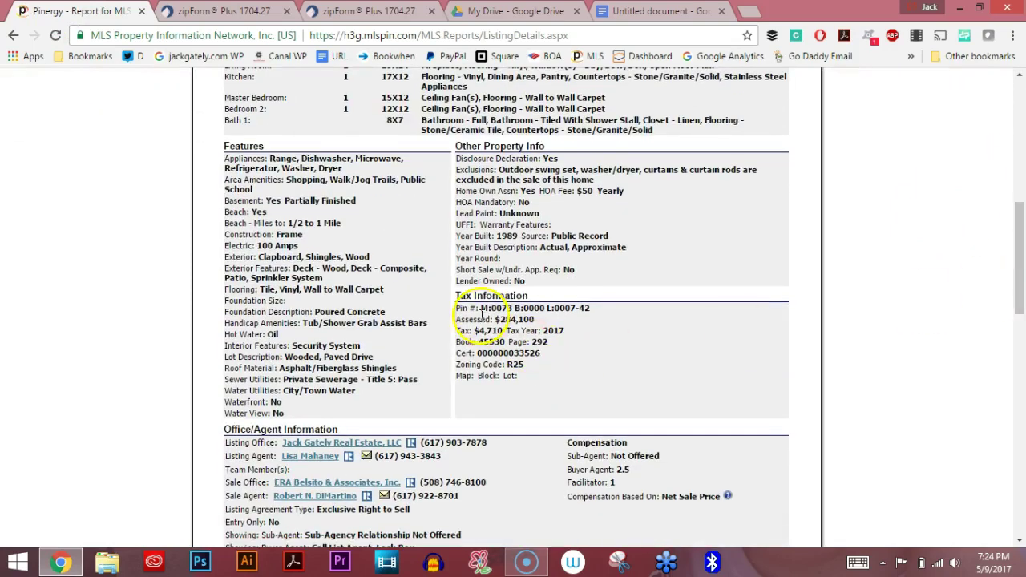
left_click_drag(479, 309, 590, 312)
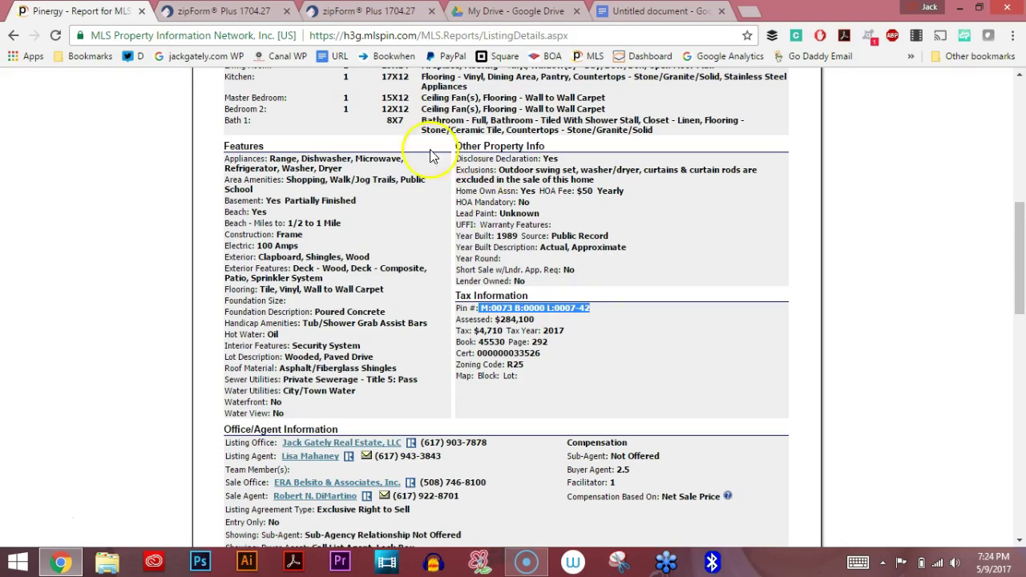
left_click(343, 11)
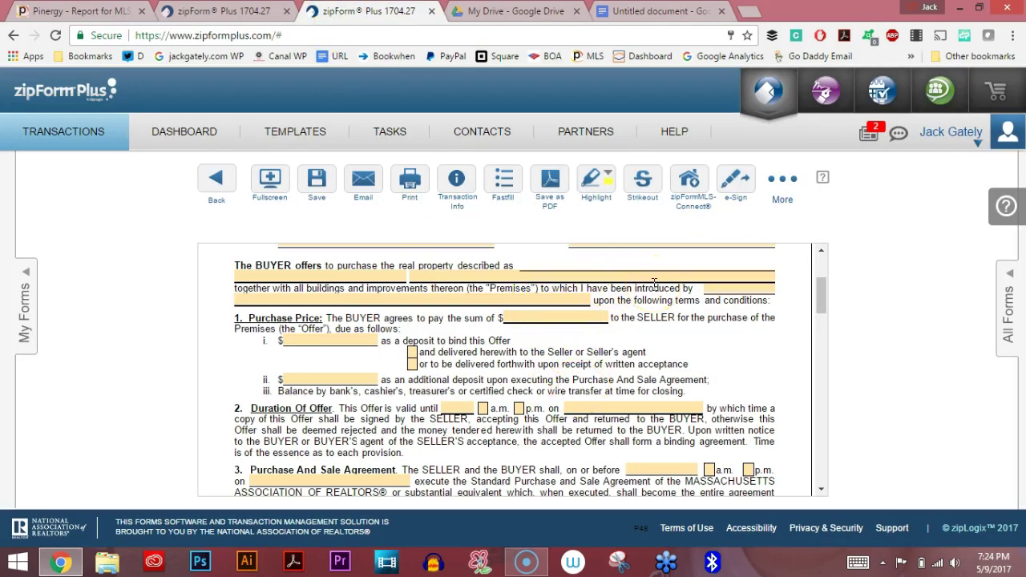
Enter the real estate company's name as the party who introduced the buyer to the premises.
left_click(718, 287)
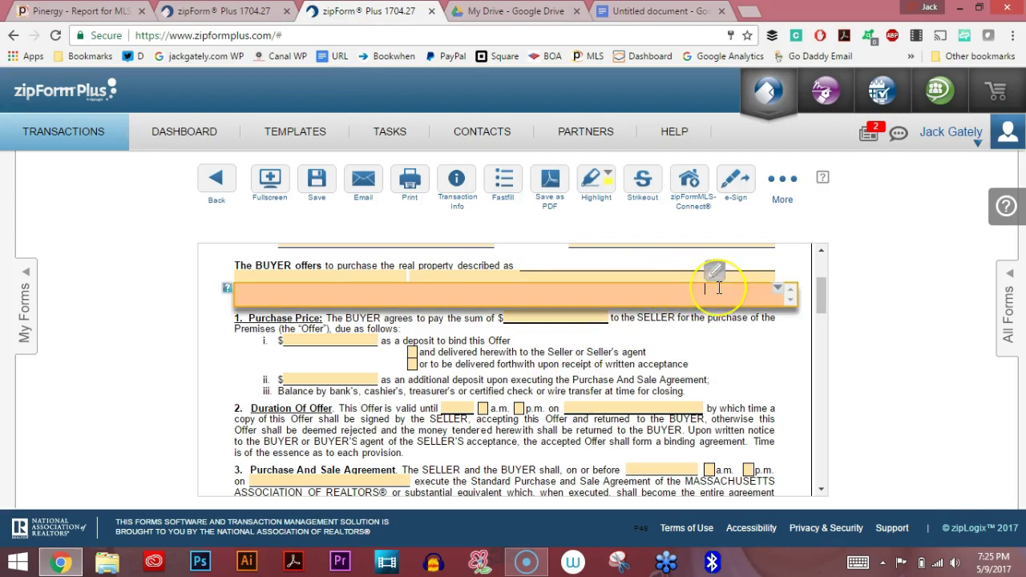
type("Jack Gate")
type("Real ")
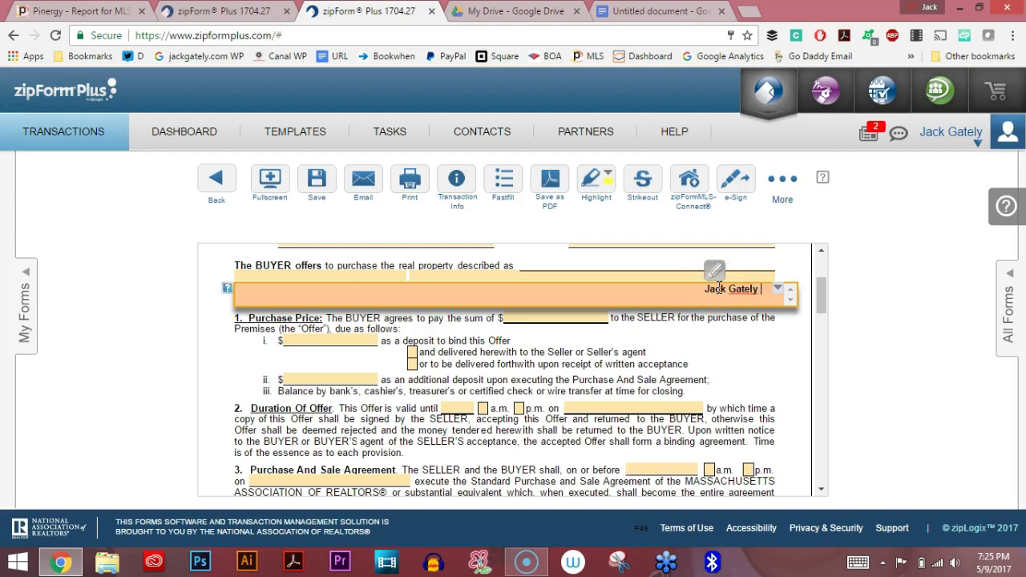
type("Estate LLC")
key("Tab")
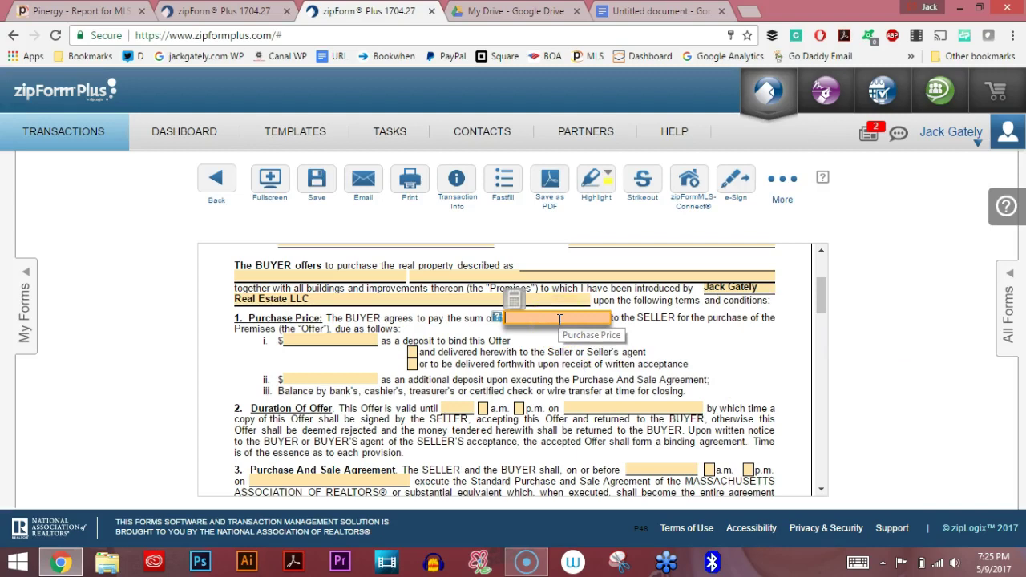
Set the purchase price in section 1 to $315,000.
type("315")
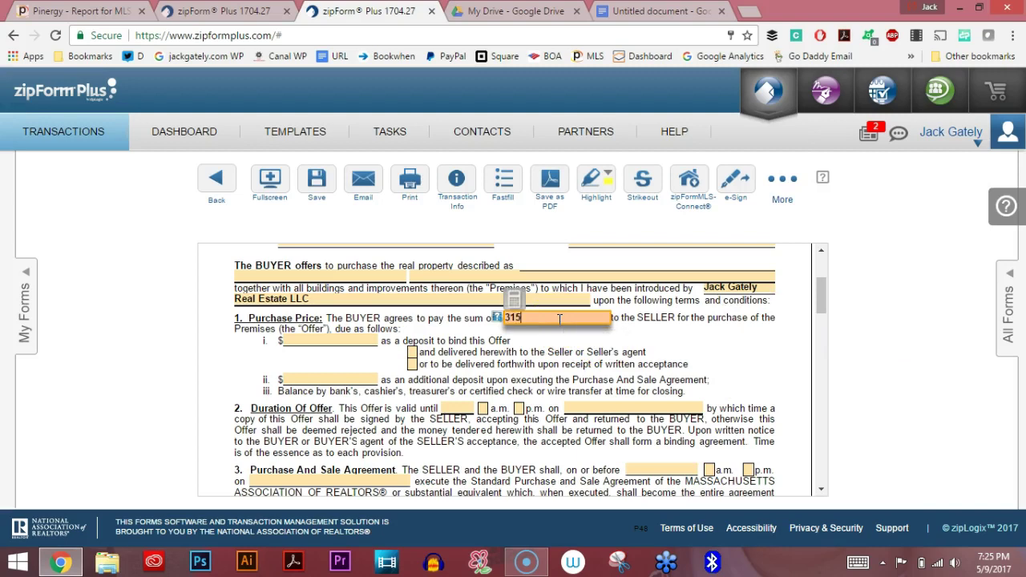
type("000")
key("Tab")
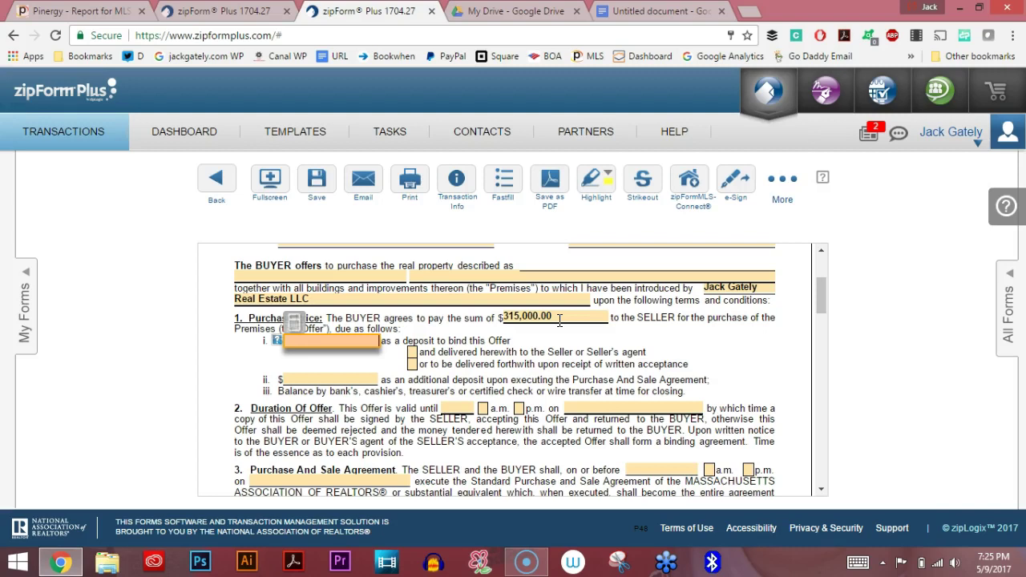
type("10000")
key("Tab")
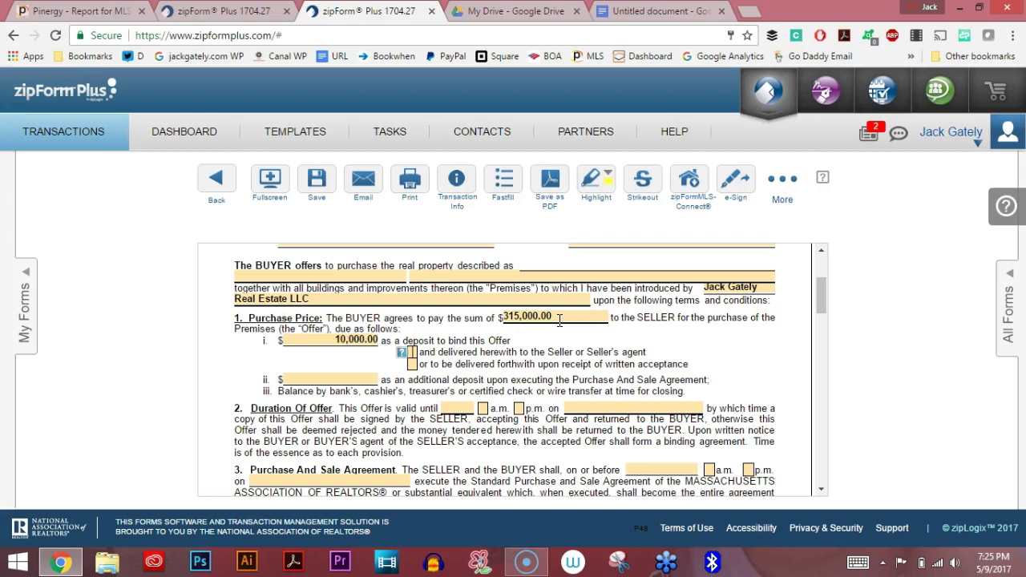
left_click(348, 341)
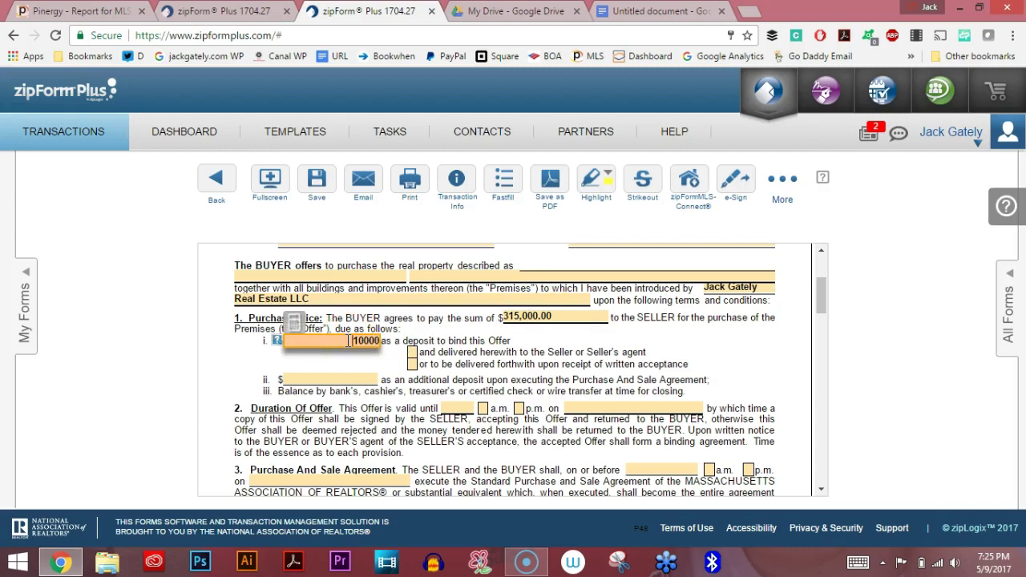
key("Delete")
type("01")
key("Tab")
Set the deposit binding the offer to $1,000 and mark it as delivered forthwith upon receipt of written acceptance.
left_click(366, 342)
key("BackSpace")
key("BackSpace")
type("1000")
key("Tab")
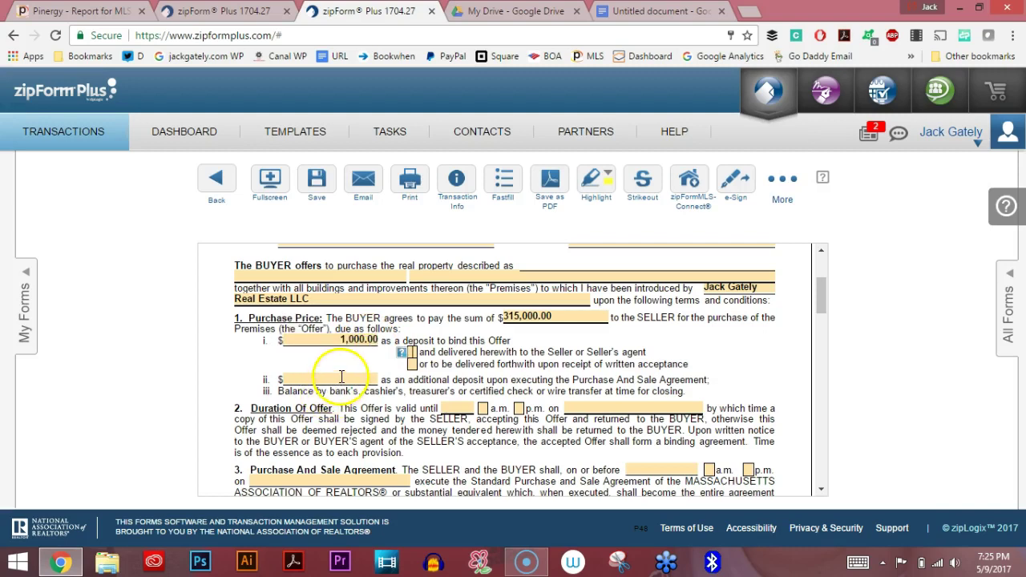
left_click(412, 365)
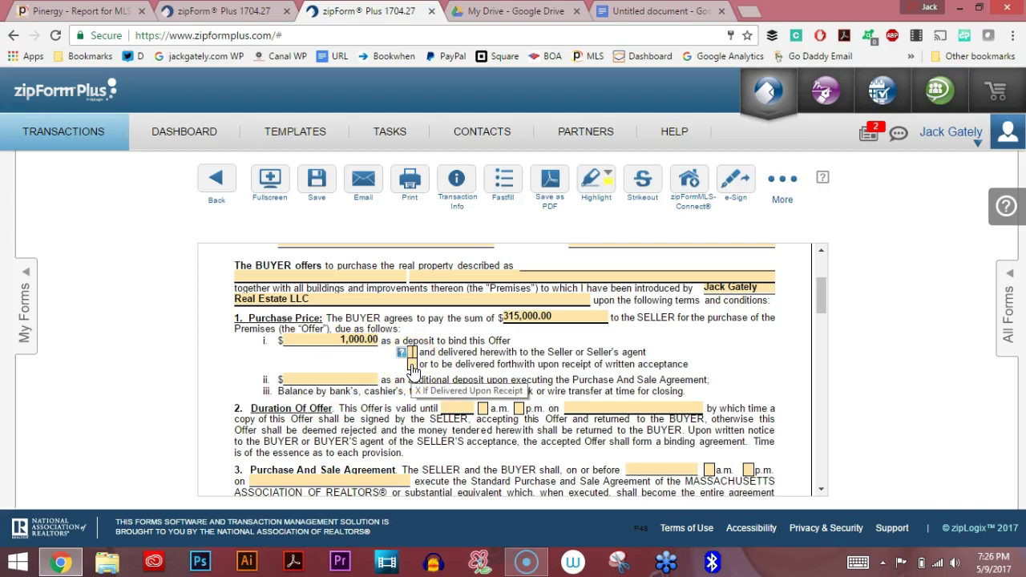
left_click(412, 365)
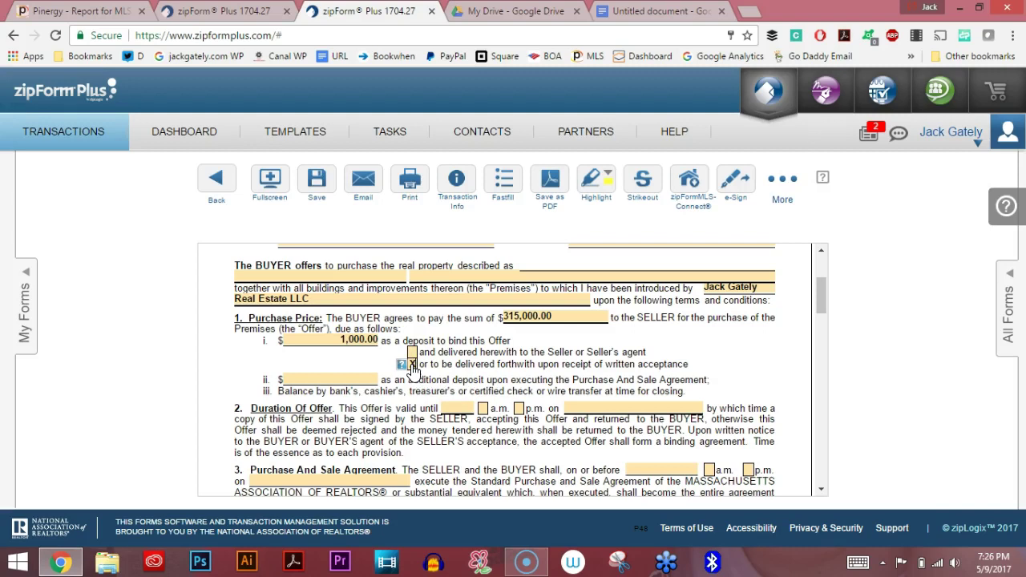
Set the additional deposit due on executing the Purchase and Sale Agreement to $9,000.
left_click(314, 379)
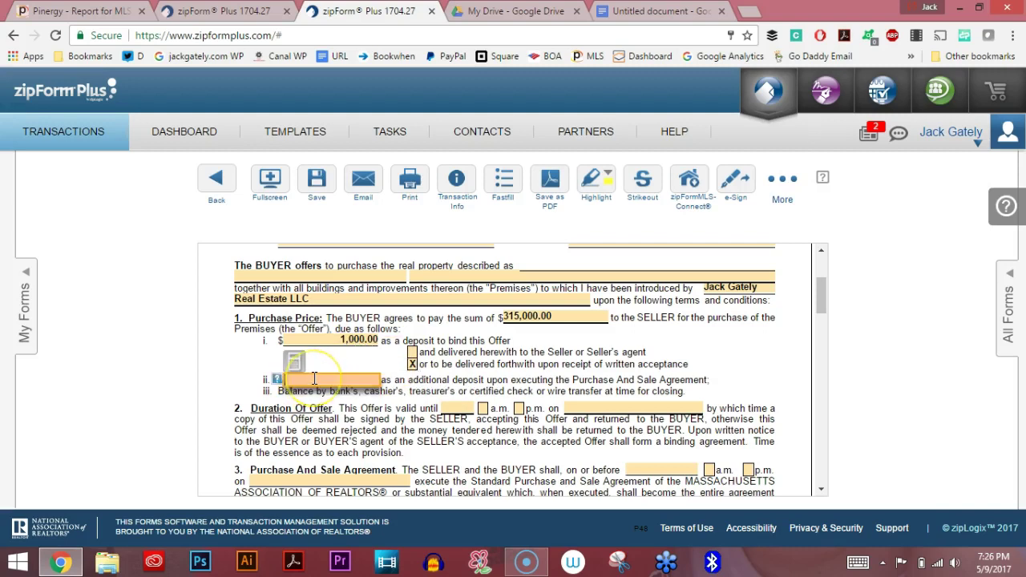
type("9000")
key("Tab")
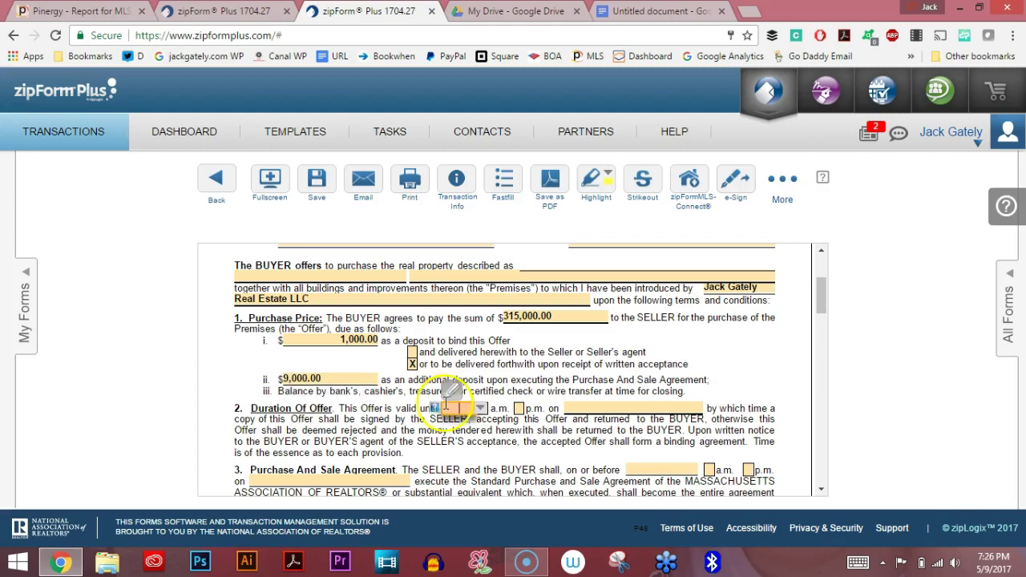
Set the offer in the Duration Of Offer section as valid until 5 p.m. on June 1, 2017.
left_click(481, 409)
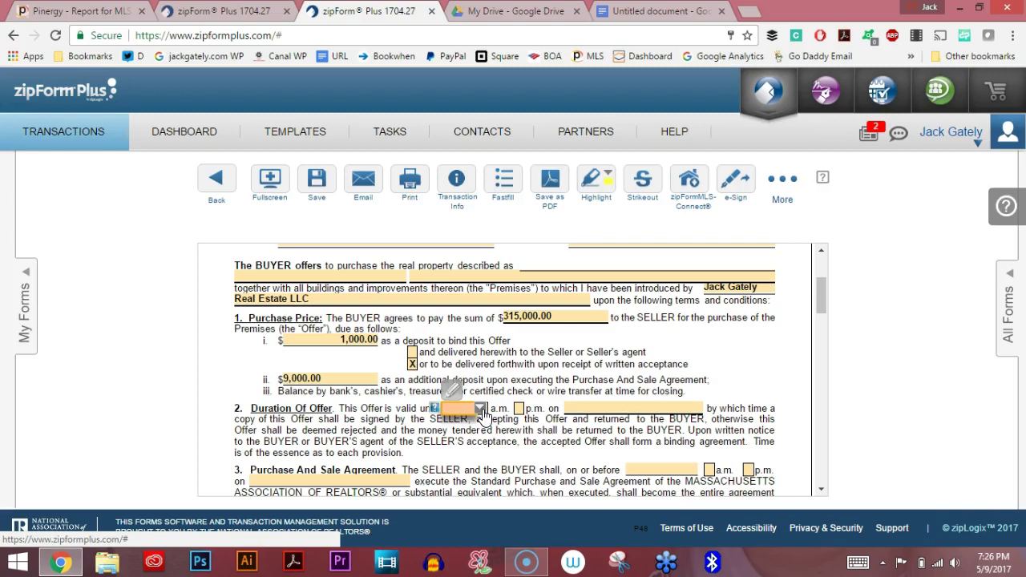
left_click(480, 410)
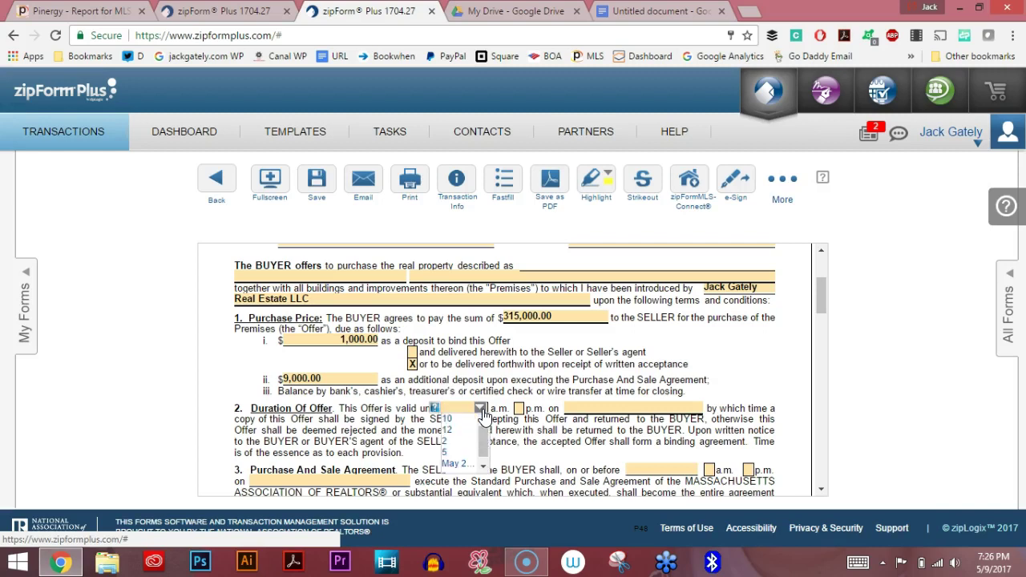
left_click(480, 410)
left_click(453, 408)
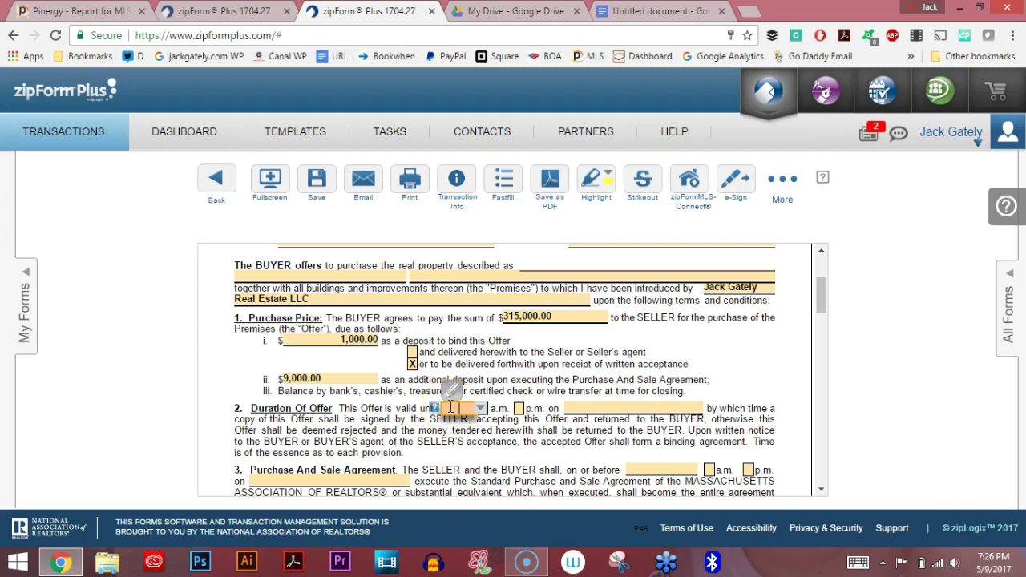
type("5")
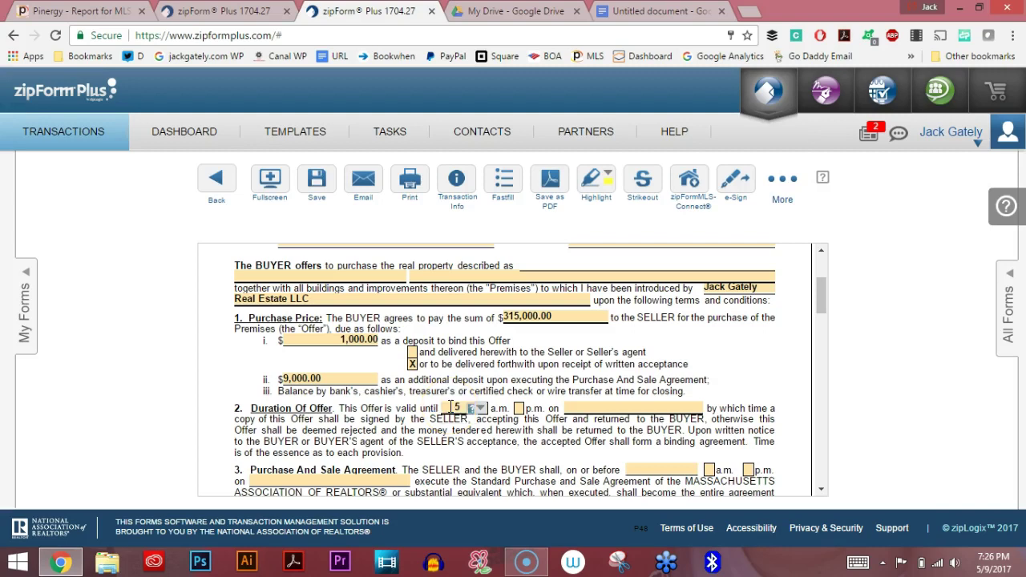
left_click(519, 410)
left_click(588, 407)
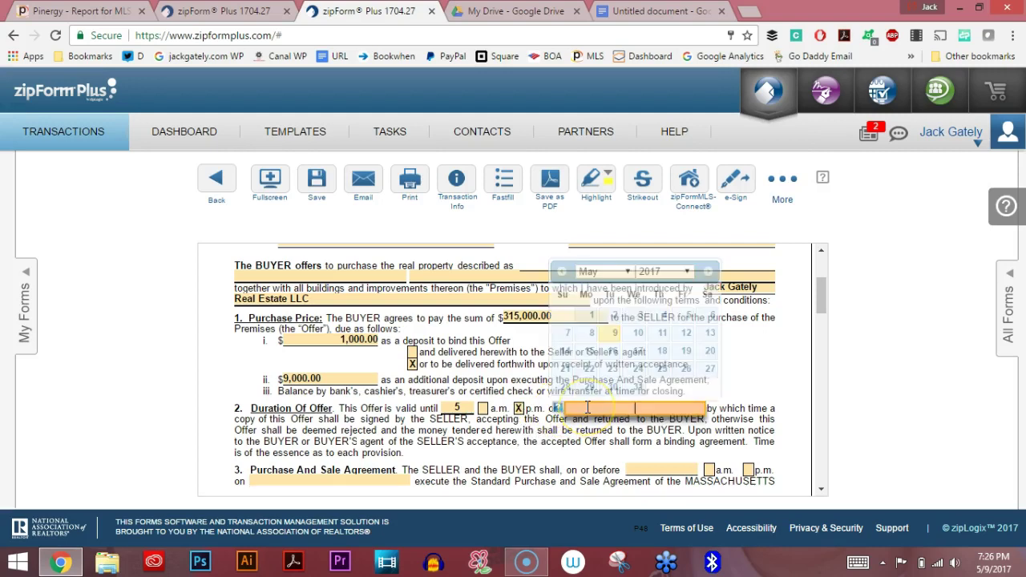
left_click(709, 271)
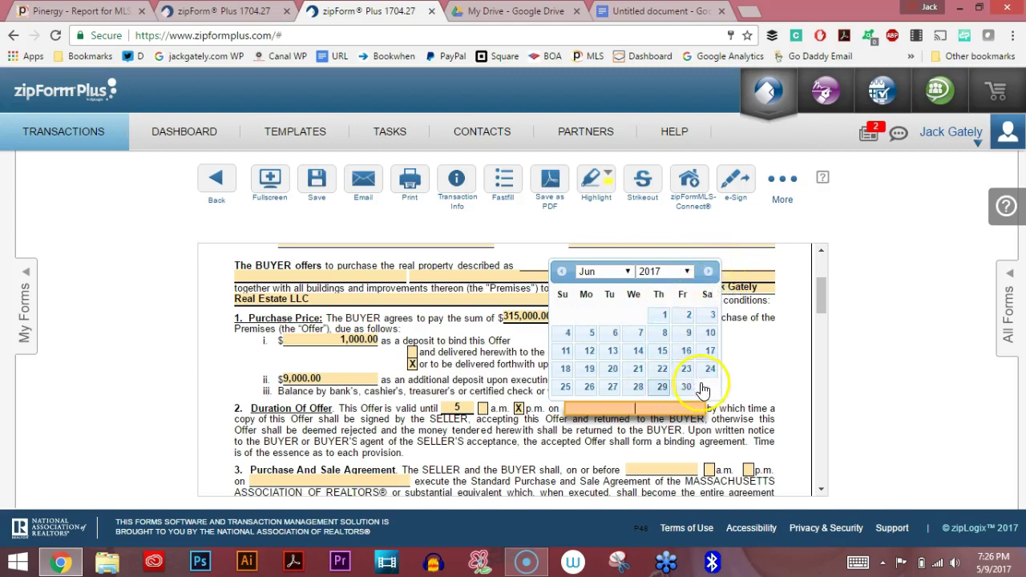
left_click(653, 315)
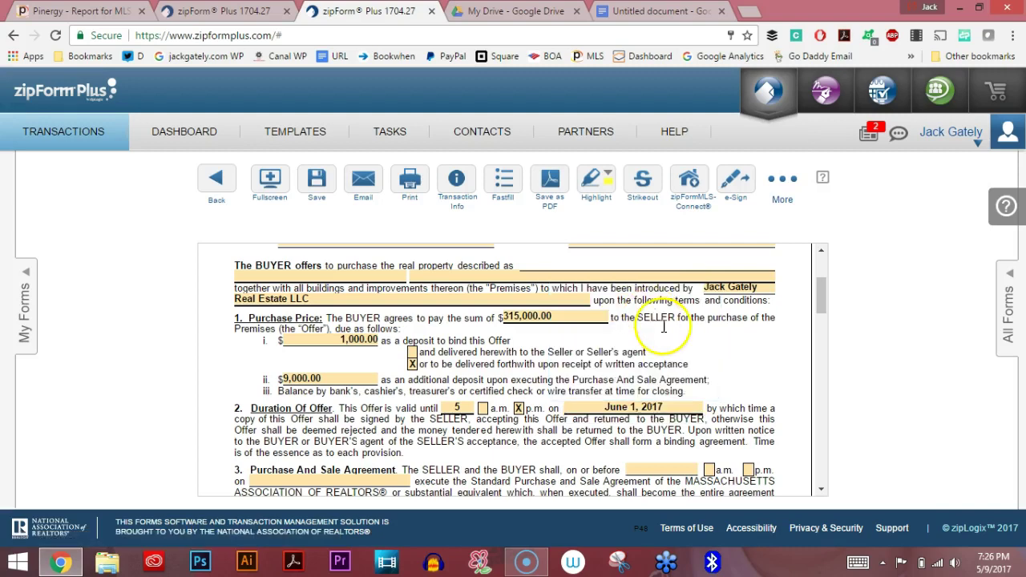
Set the Purchase And Sale Agreement deadline in section 3 to 5 p.m. on June 15, 2017.
left_click_drag(821, 285, 829, 315)
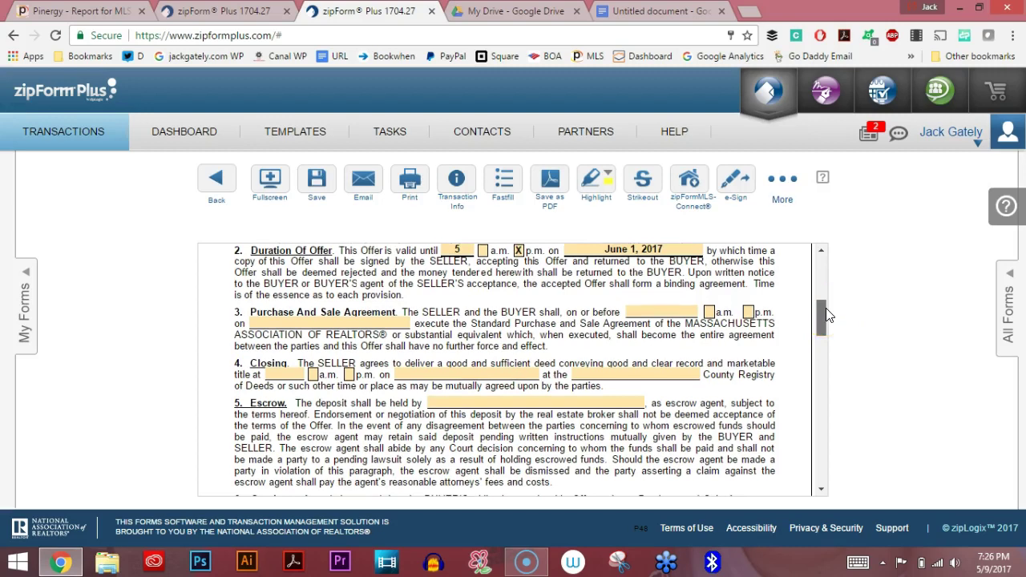
left_click(662, 315)
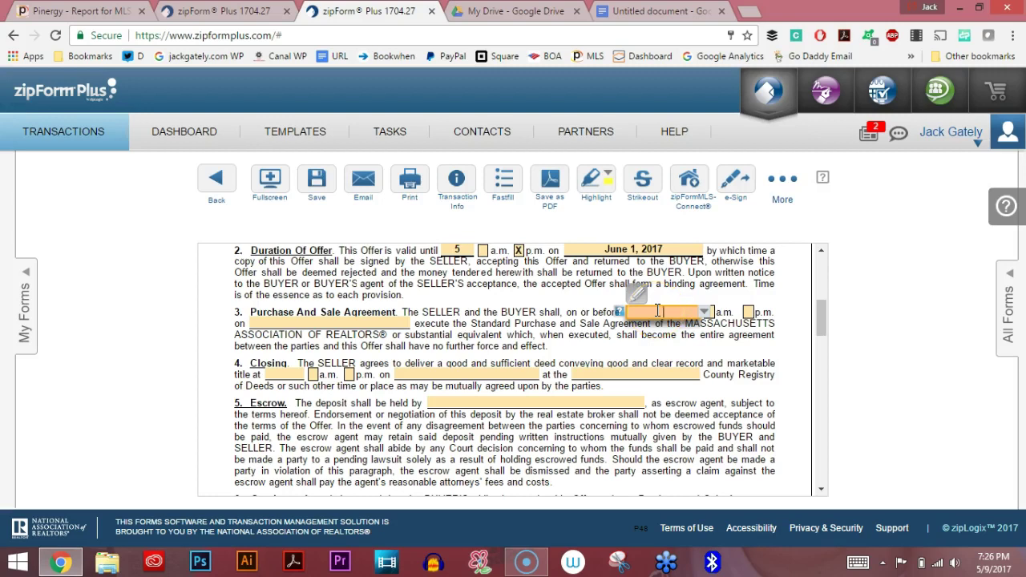
type("5")
left_click(752, 322)
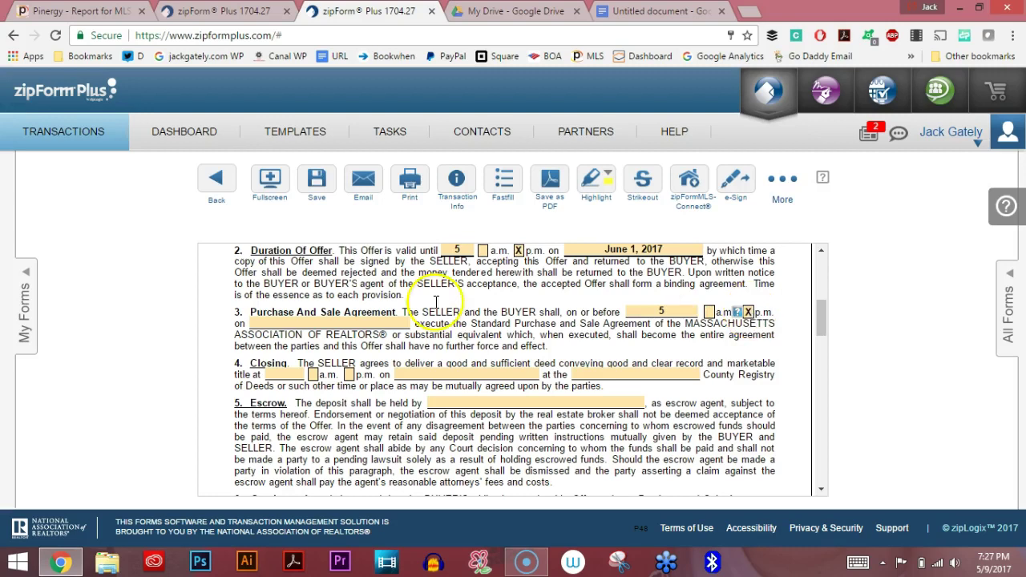
left_click(291, 327)
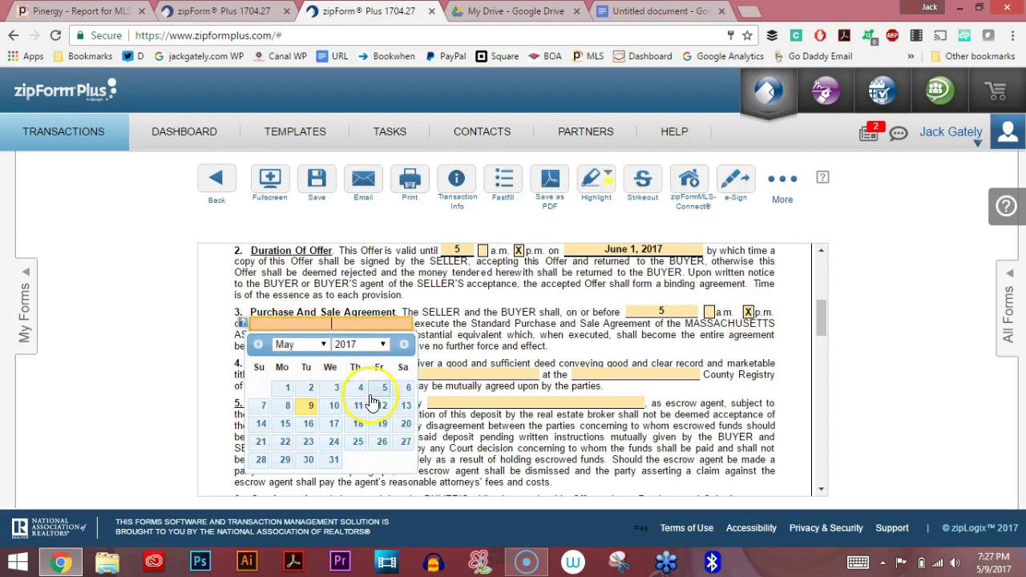
left_click(407, 345)
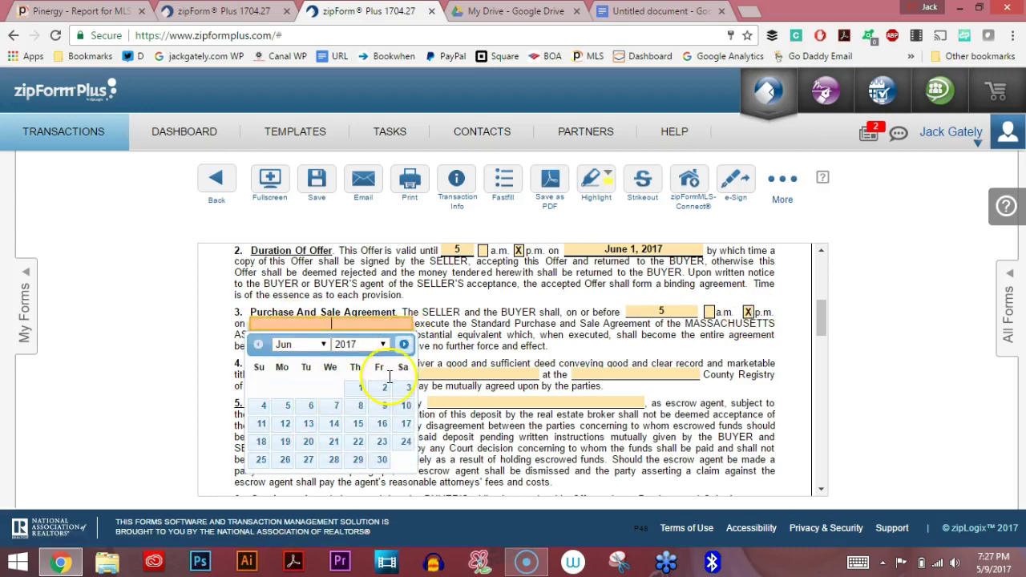
left_click(354, 433)
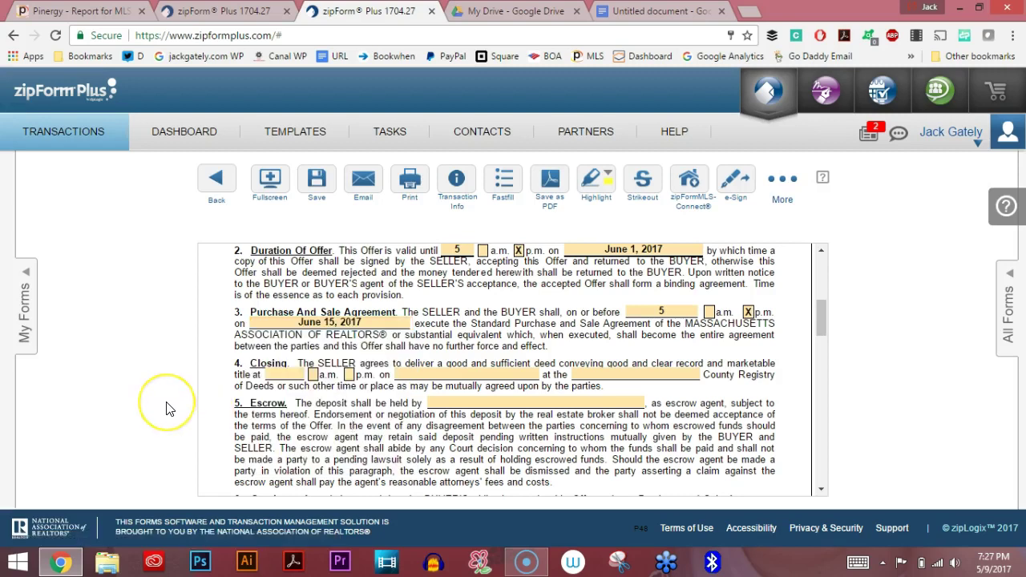
In the Closing section, enter 10 as the closing time and Plymouth as the County Registry of Deeds.
left_click(281, 374)
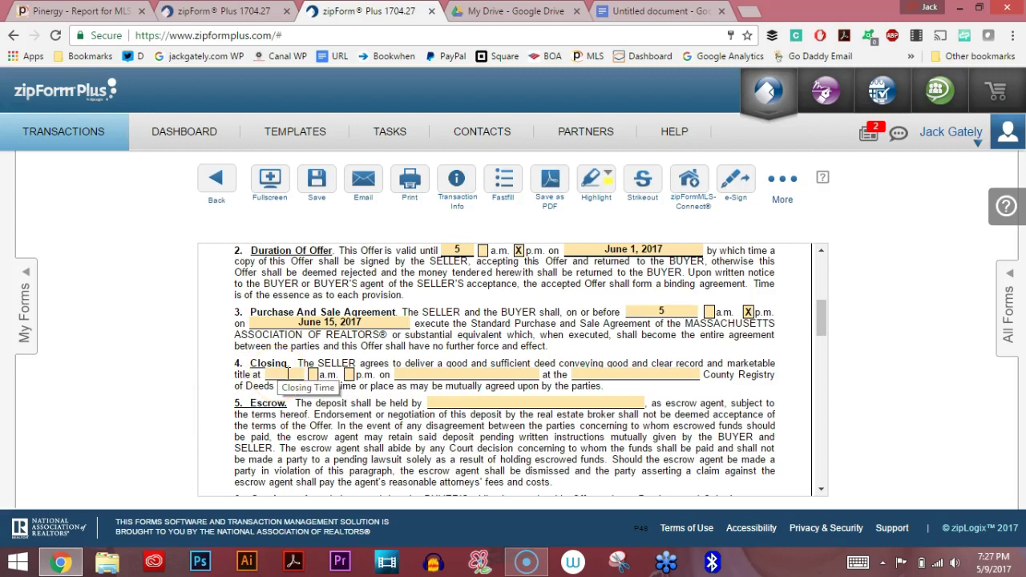
left_click(288, 374)
type("10")
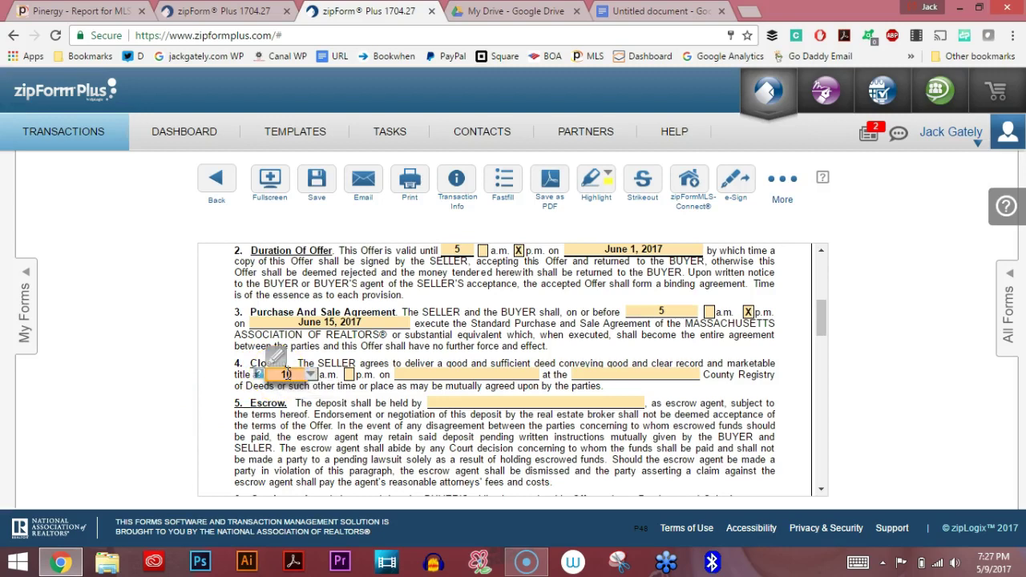
left_click(416, 374)
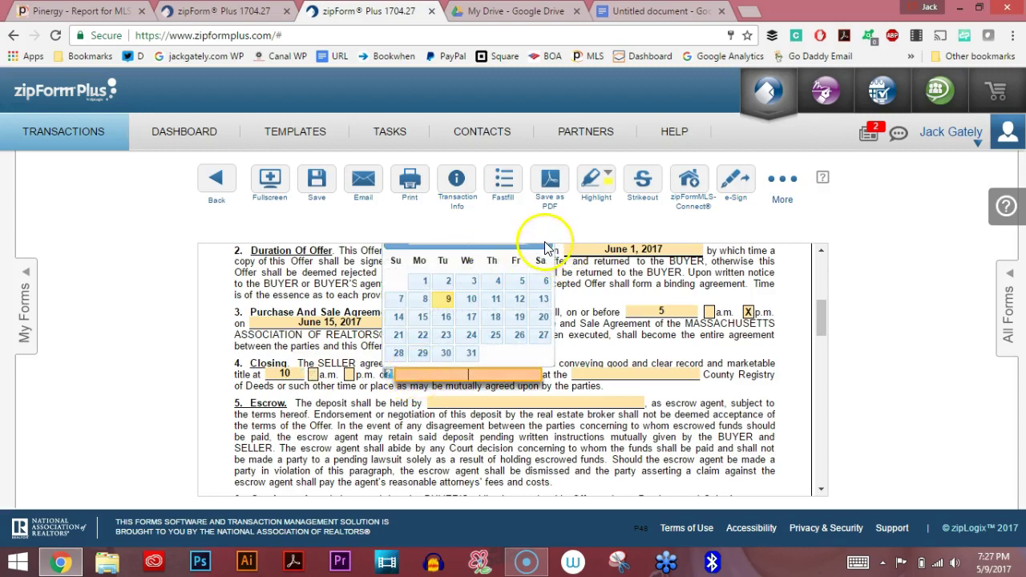
mouse_move(824, 320)
left_mouse_down()
mouse_move(823, 305)
mouse_move(823, 321)
left_mouse_up()
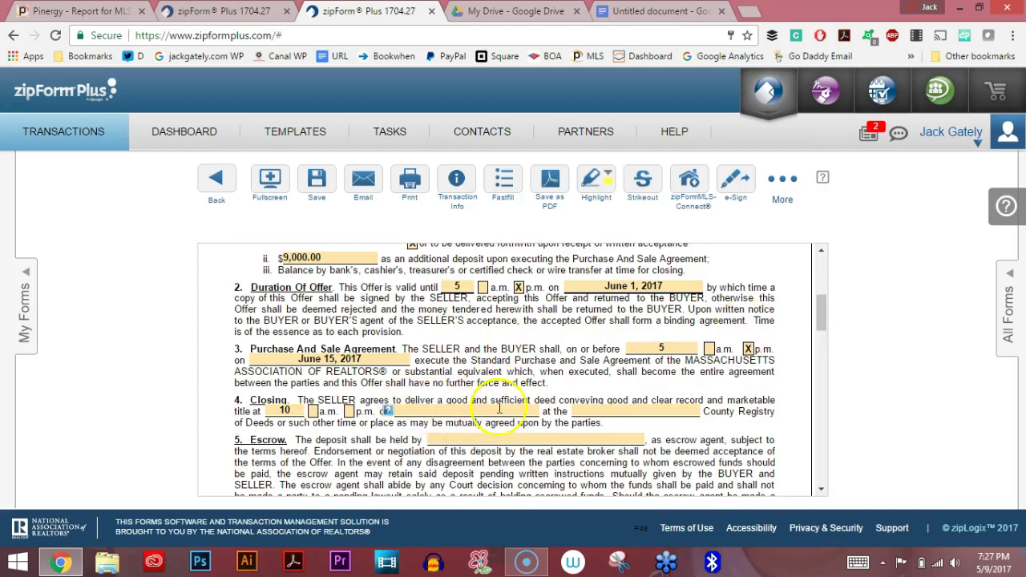
left_click(586, 411)
type("Plymouth")
key("Tab")
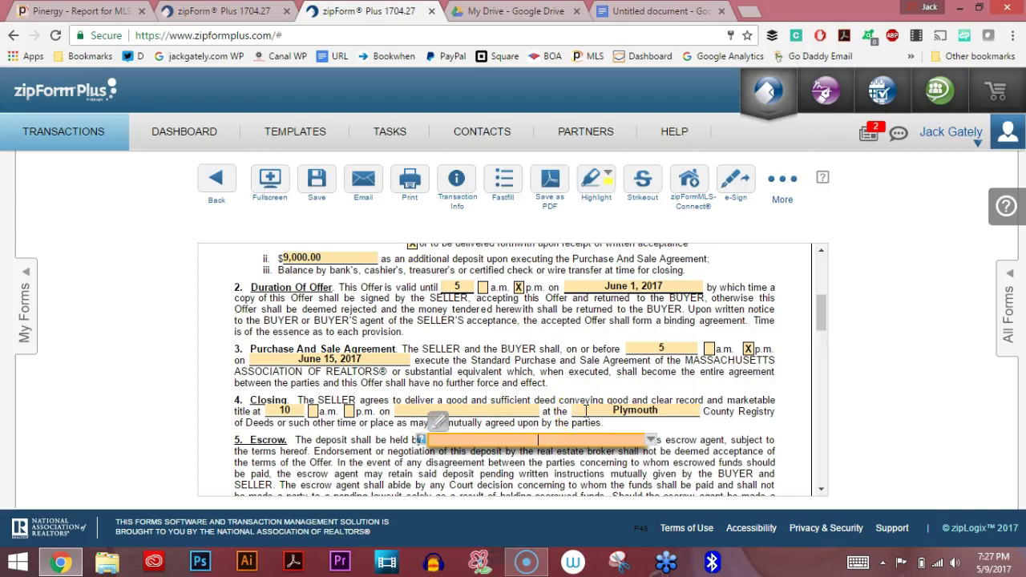
Set the closing date in section 4 to July 14, 2017.
left_click(481, 411)
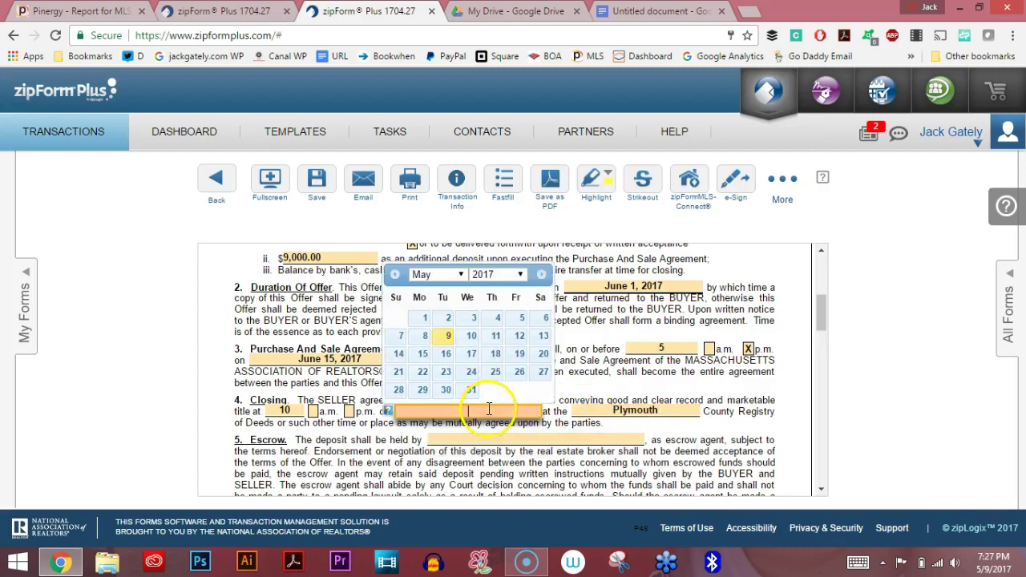
left_click(542, 274)
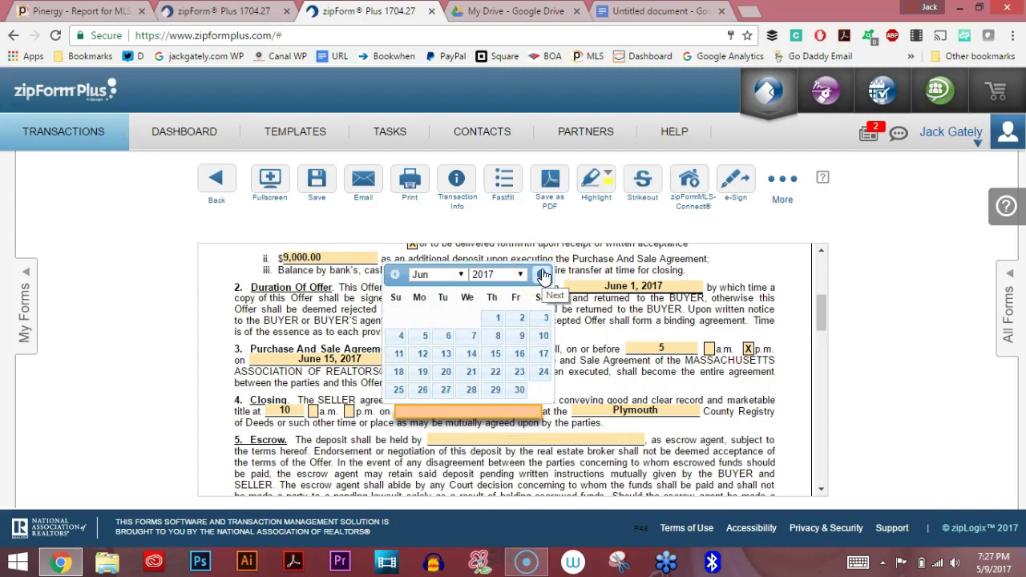
left_click(543, 275)
left_click(543, 355)
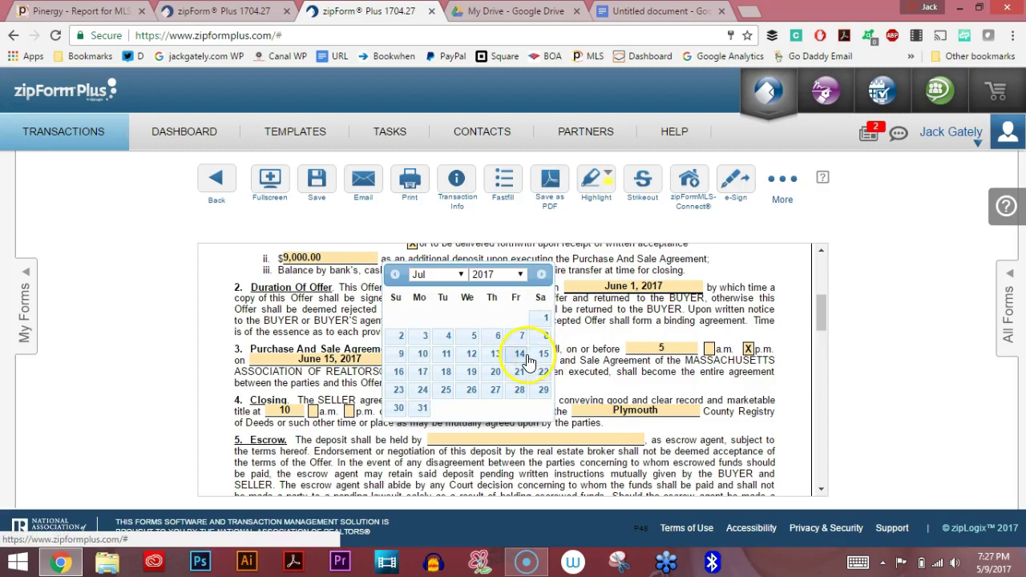
left_click(519, 361)
Name "List Agency" as the escrow agent holding the deposit in section 5.
left_click(821, 309)
left_click_drag(820, 307, 822, 328)
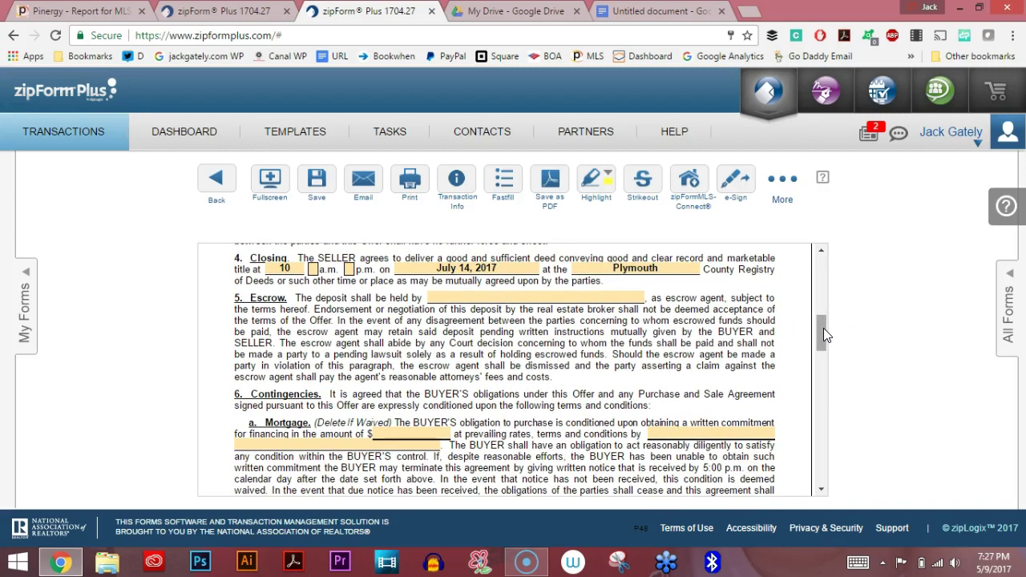
left_click(494, 297)
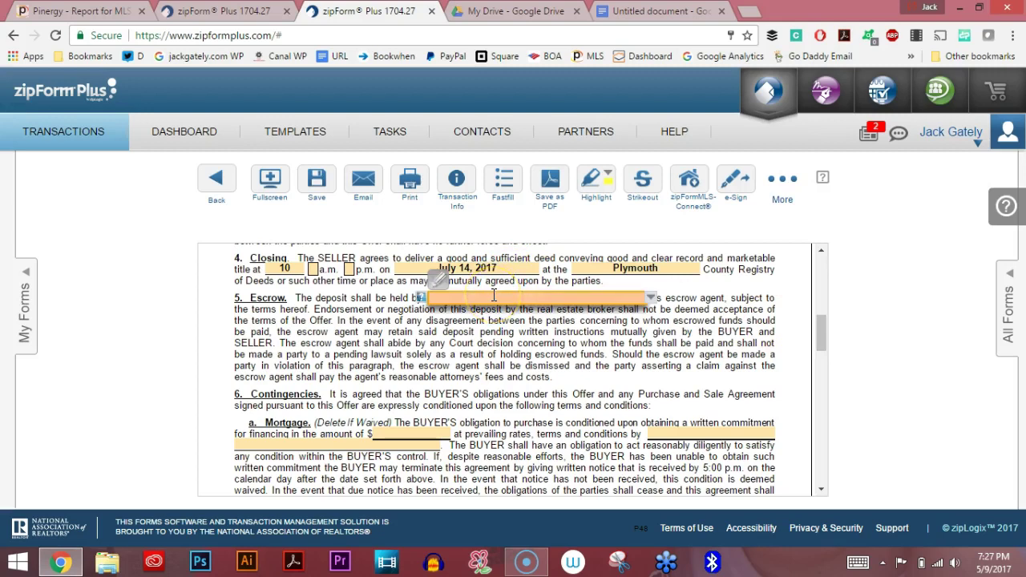
type("List Agency")
key("Tab")
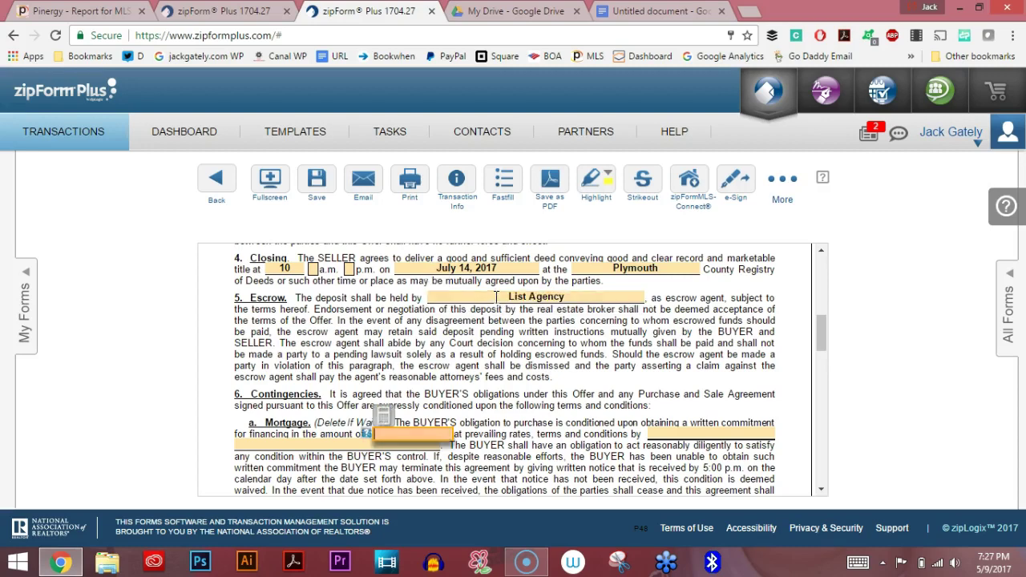
Try to fill in the financing amount in the Mortgage contingency of section 6.
left_click_drag(823, 321, 822, 337)
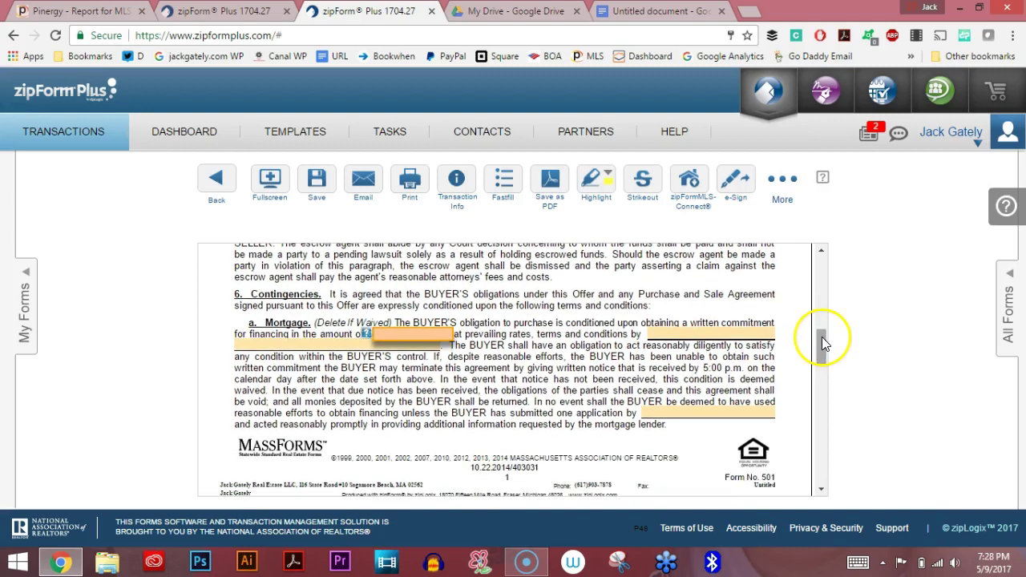
left_click(397, 335)
type("000")
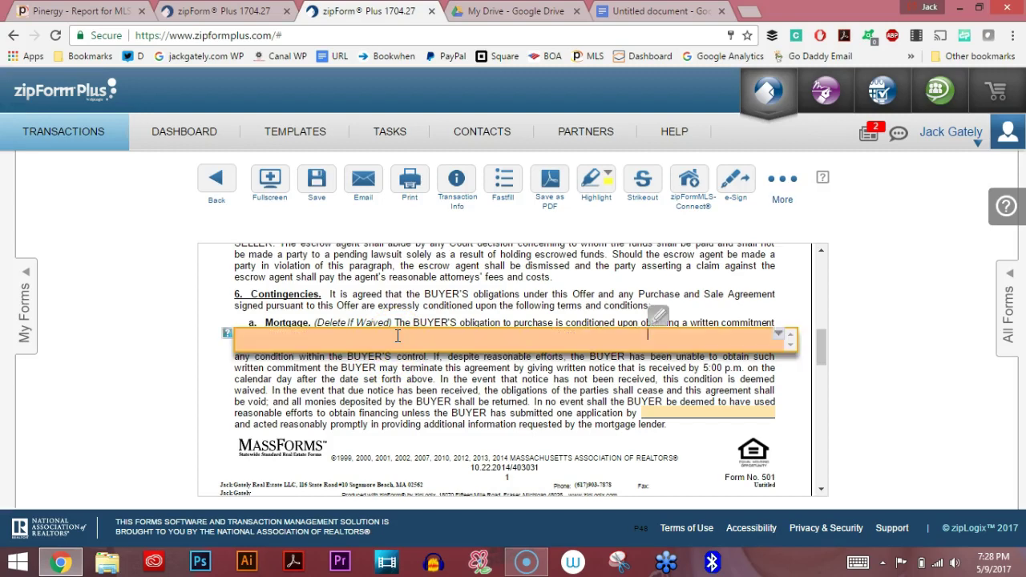
key("Tab")
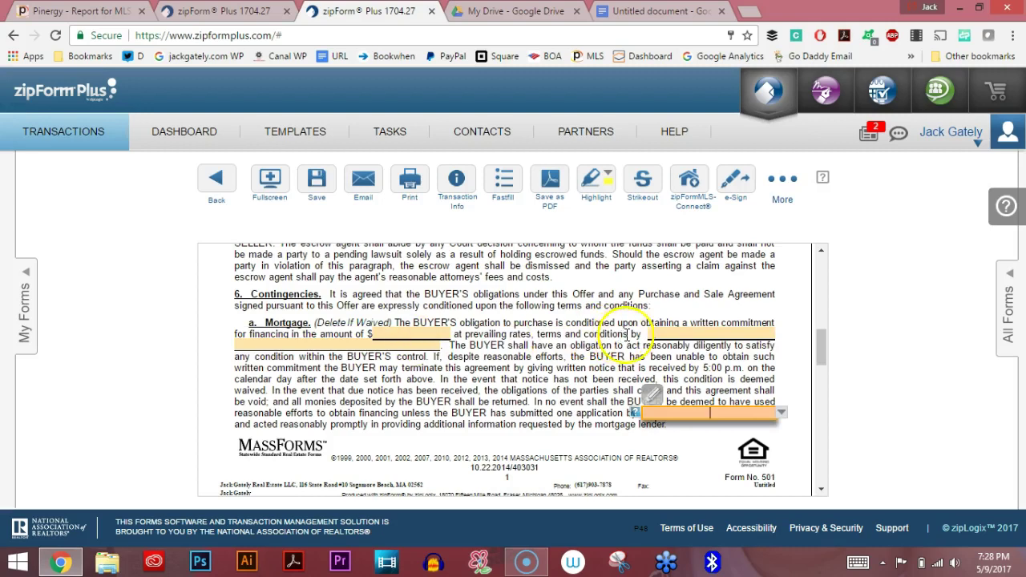
Set the date for obtaining the written financing commitment in the Mortgage contingency to June 30, 2017.
left_click(680, 333)
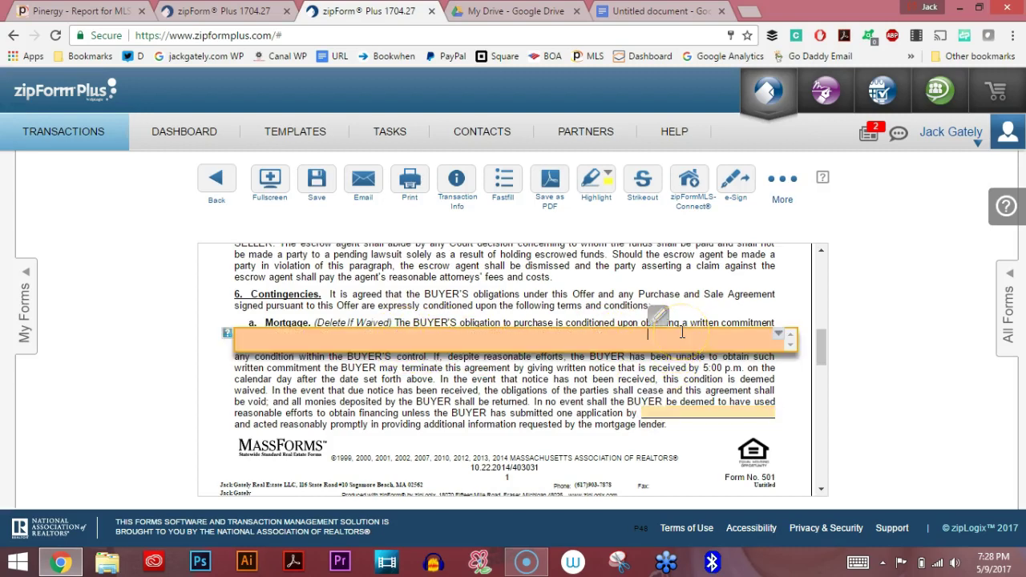
left_click(670, 367)
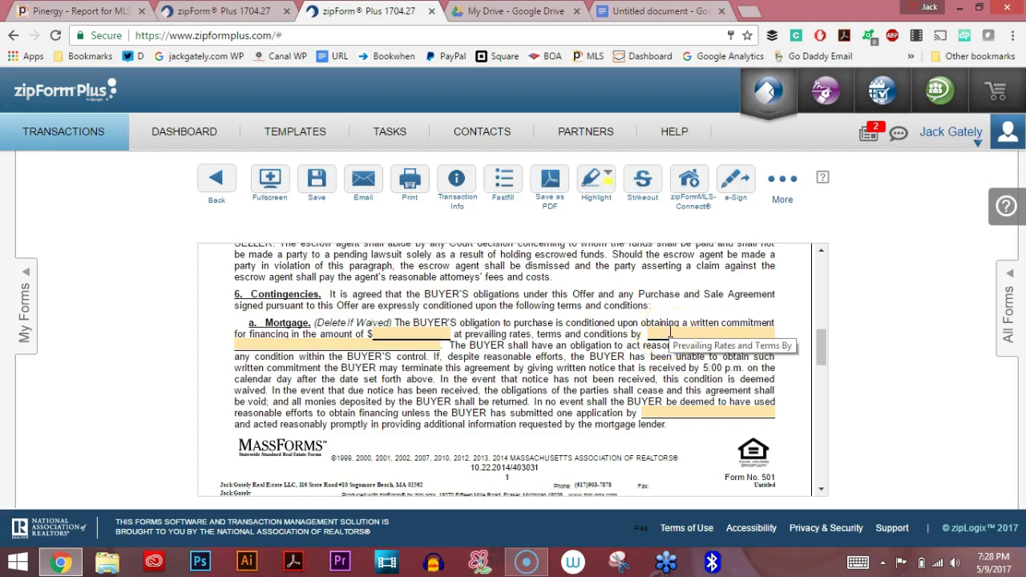
left_click(670, 331)
left_click(779, 335)
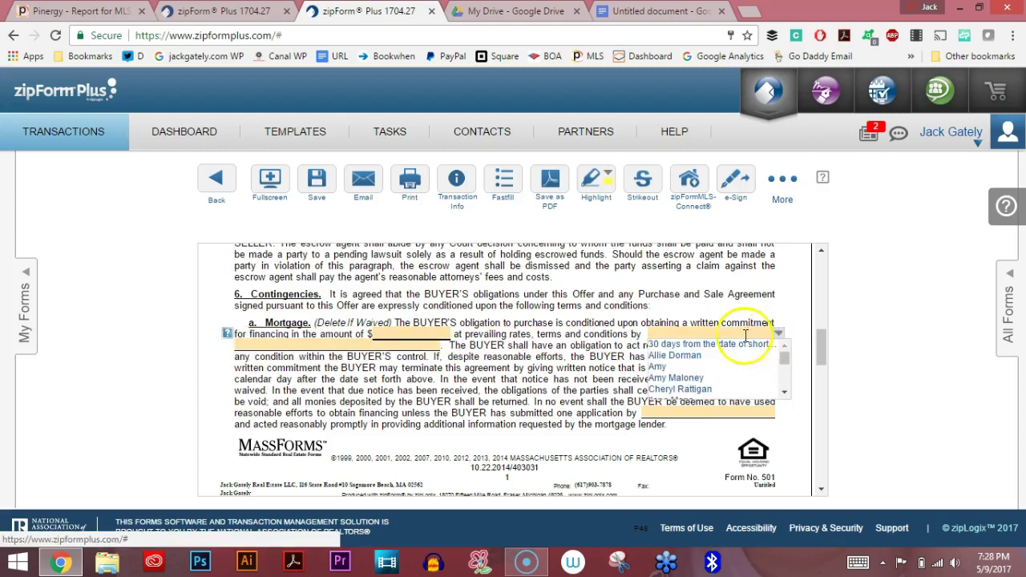
left_click(707, 345)
type("Ju")
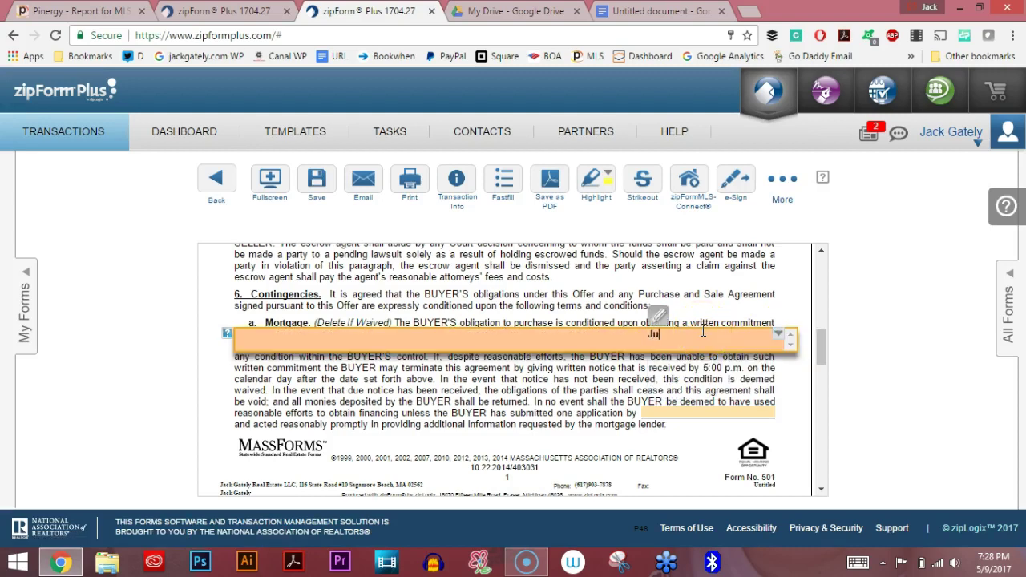
type("ne 30, 2017")
key("Tab")
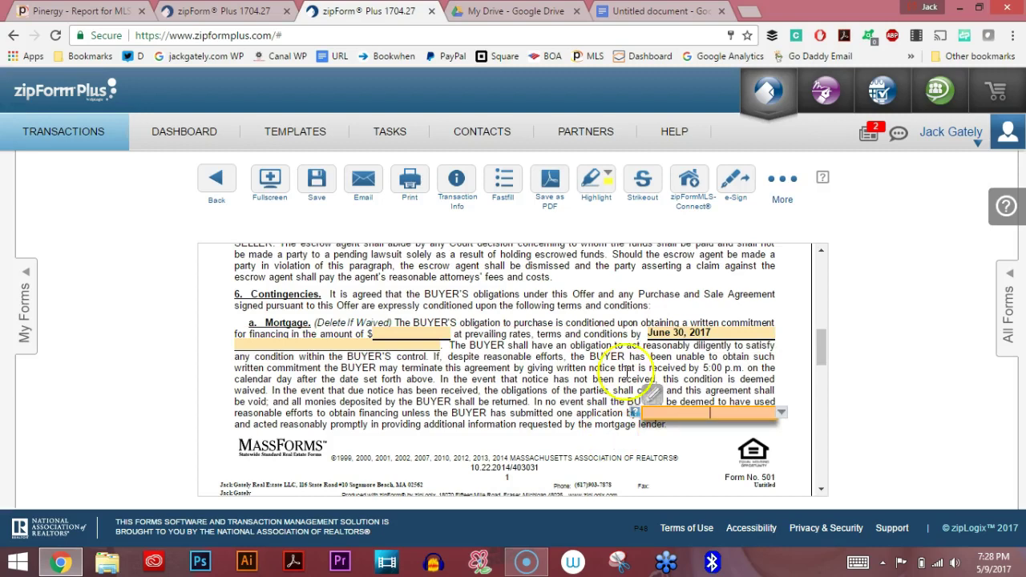
Set the deadline for submitting one mortgage application in the Mortgage contingency to June 4, 2017.
left_click(687, 332)
left_click(679, 440)
left_click(712, 412)
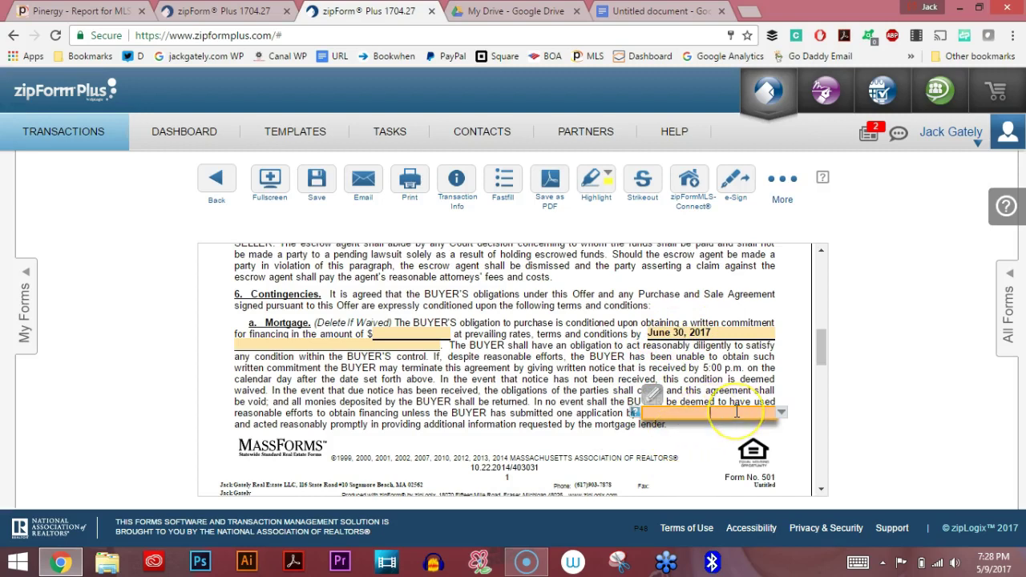
left_click(782, 412)
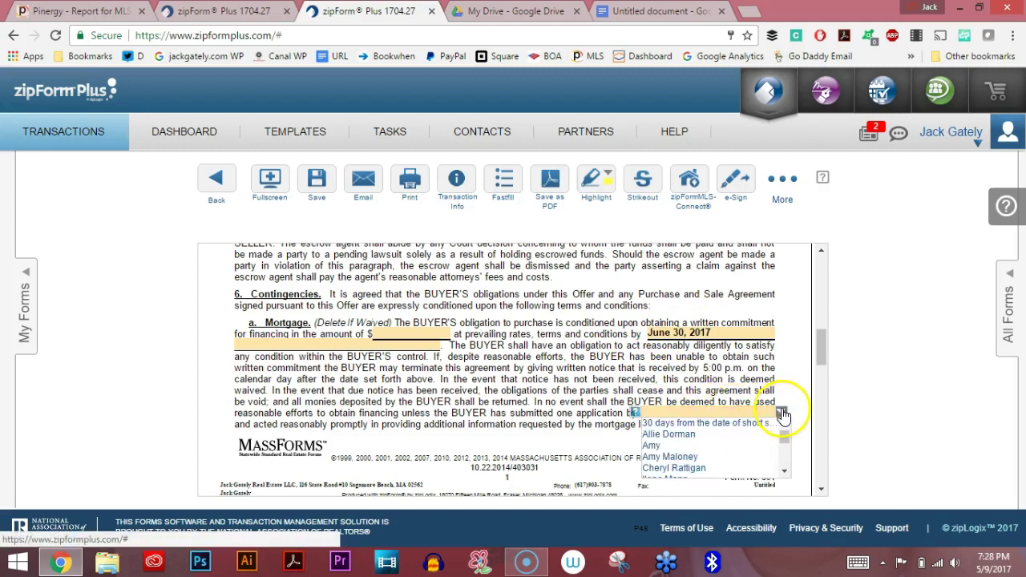
left_click(782, 413)
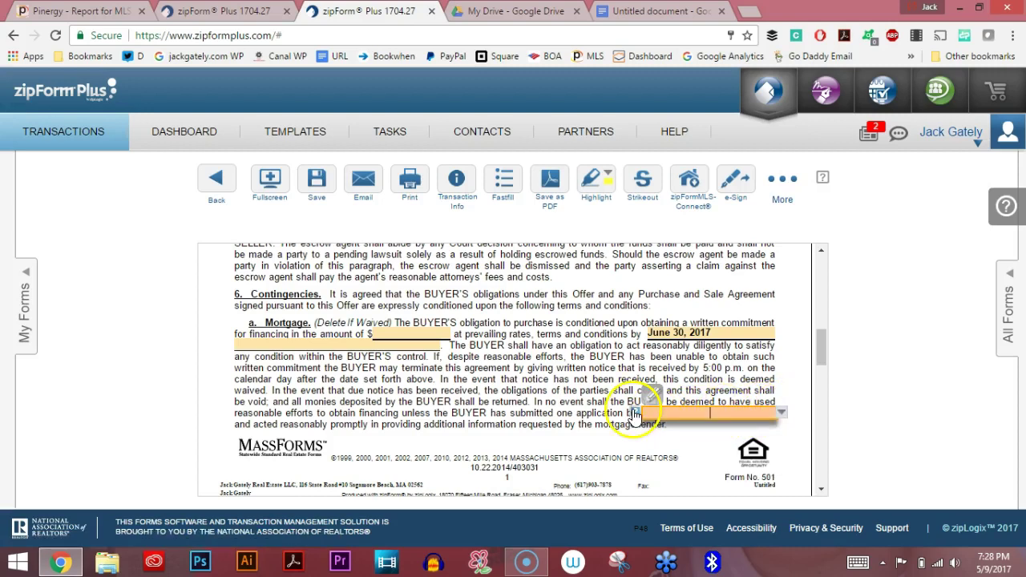
left_click(664, 410)
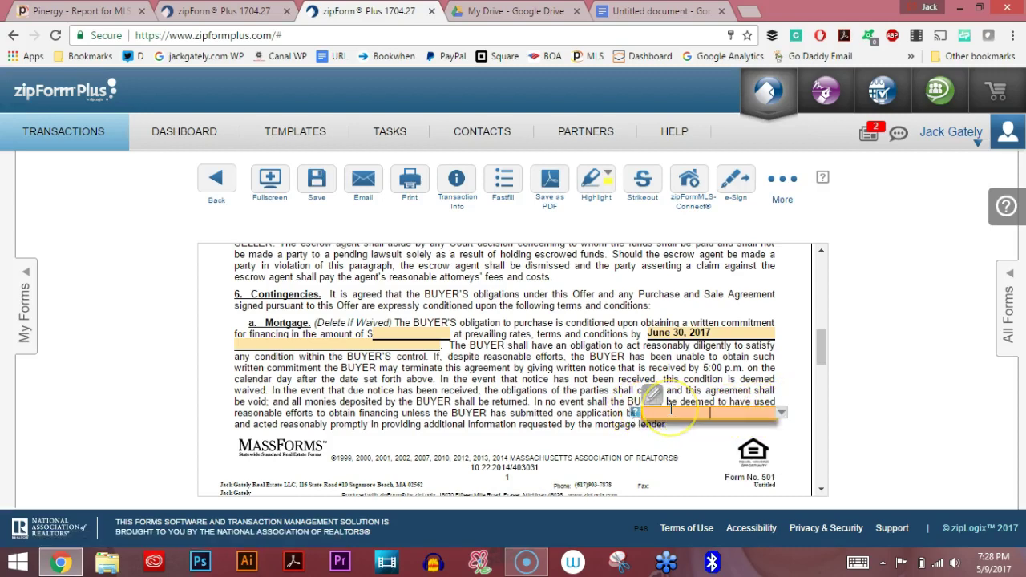
type("June 4, 2017")
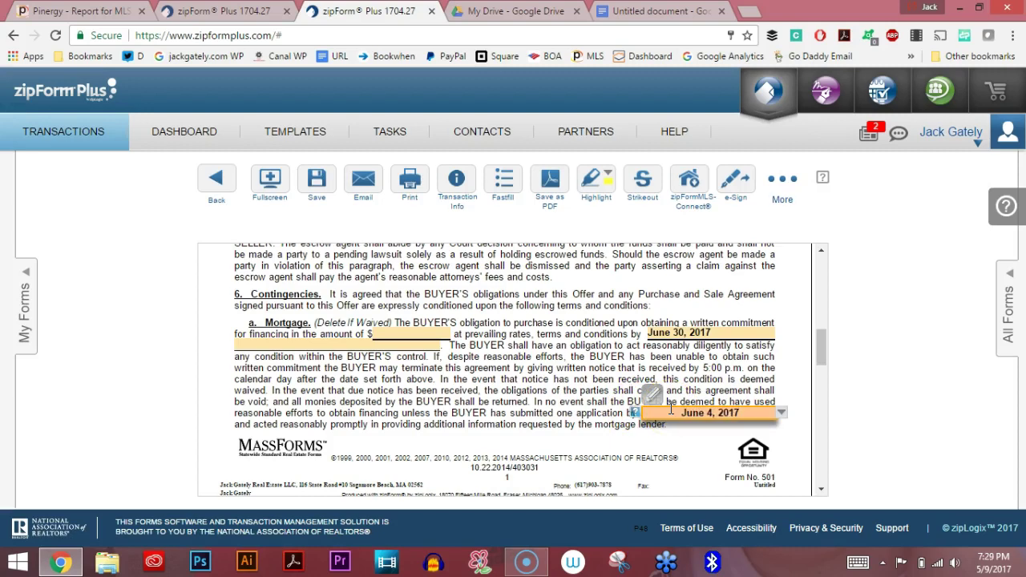
key("Tab")
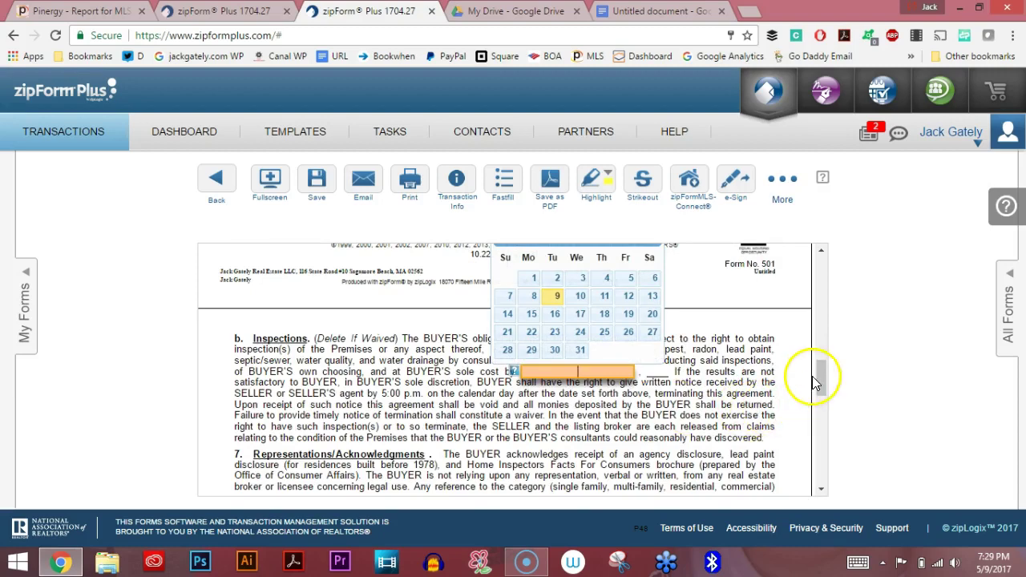
Set the deadline for the buyer's inspections in section 6b to June 10, 2017.
mouse_move(820, 374)
left_mouse_down()
mouse_move(820, 359)
mouse_move(822, 381)
left_mouse_up()
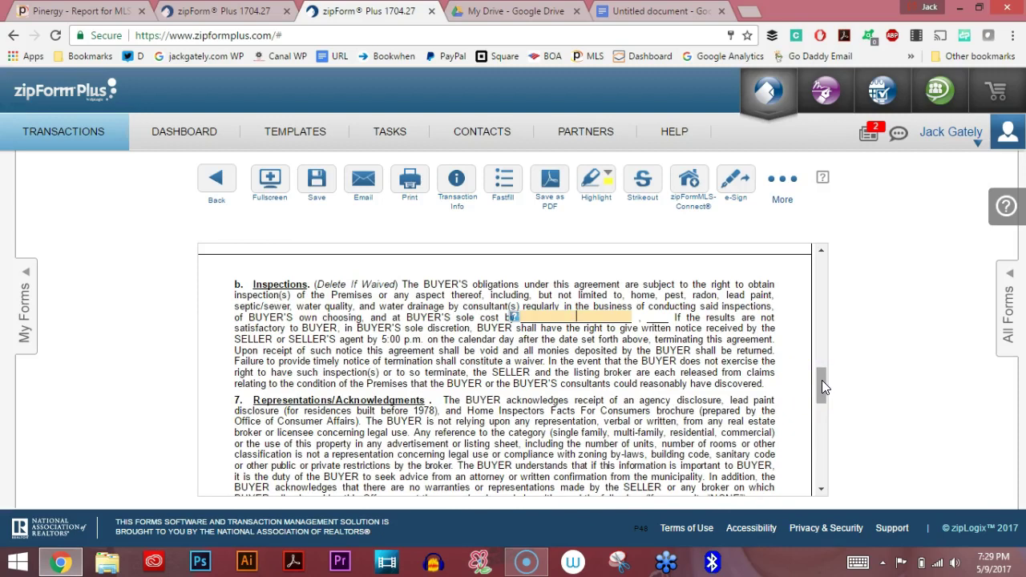
left_click_drag(821, 382, 821, 381)
left_click(567, 366)
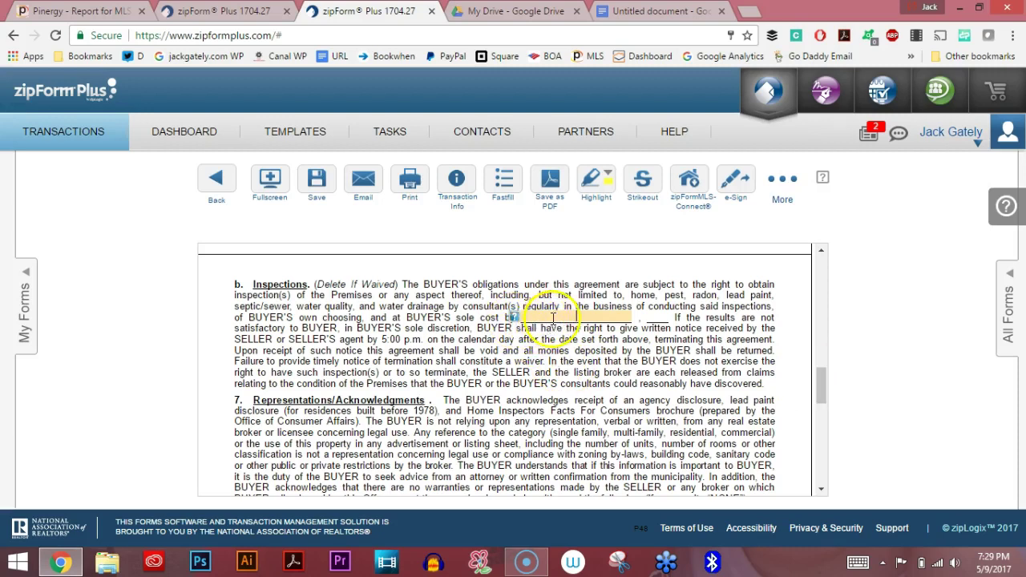
type("Ju")
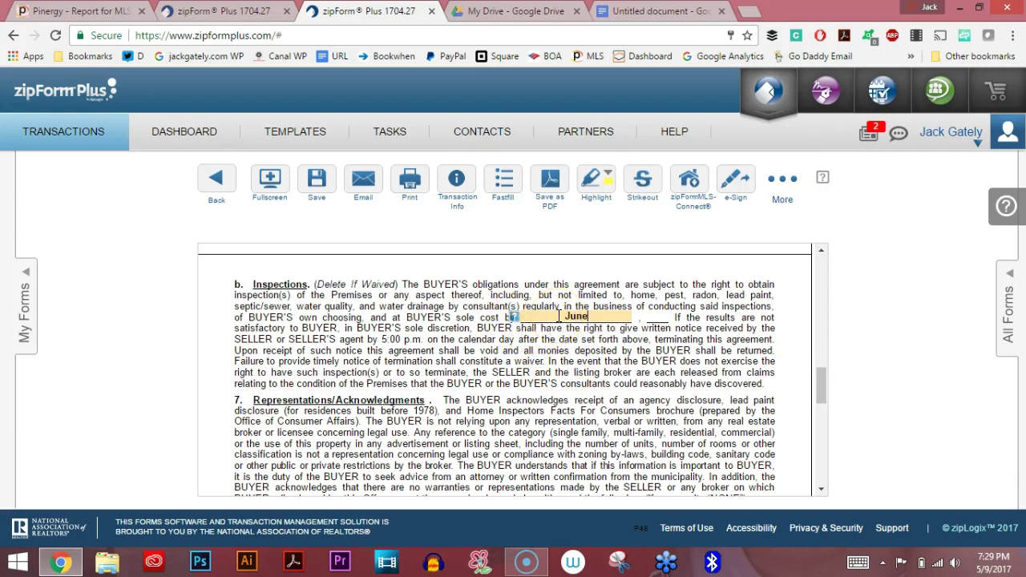
type("ne")
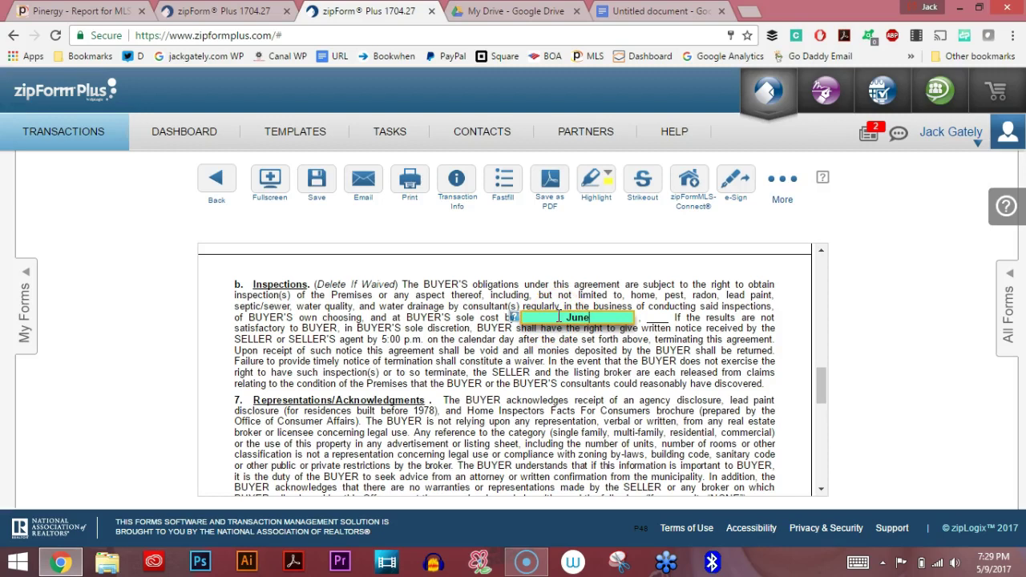
type(" 10, 2017")
key("Tab")
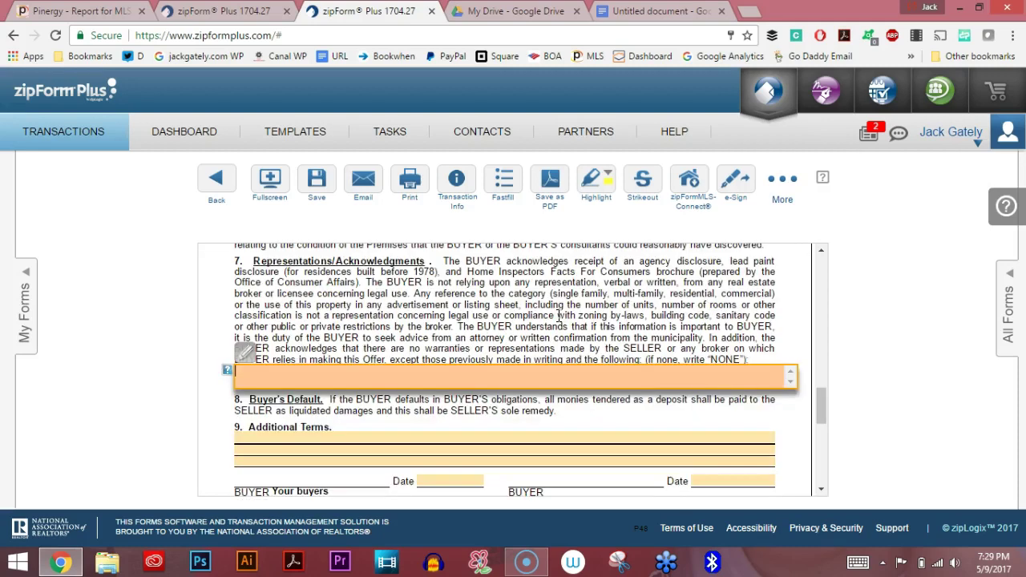
Enter "None." as the representations the buyer relies on in section 7, Representations/Acknowledgments.
mouse_move(830, 407)
left_mouse_down()
mouse_move(826, 372)
mouse_move(826, 418)
left_mouse_up()
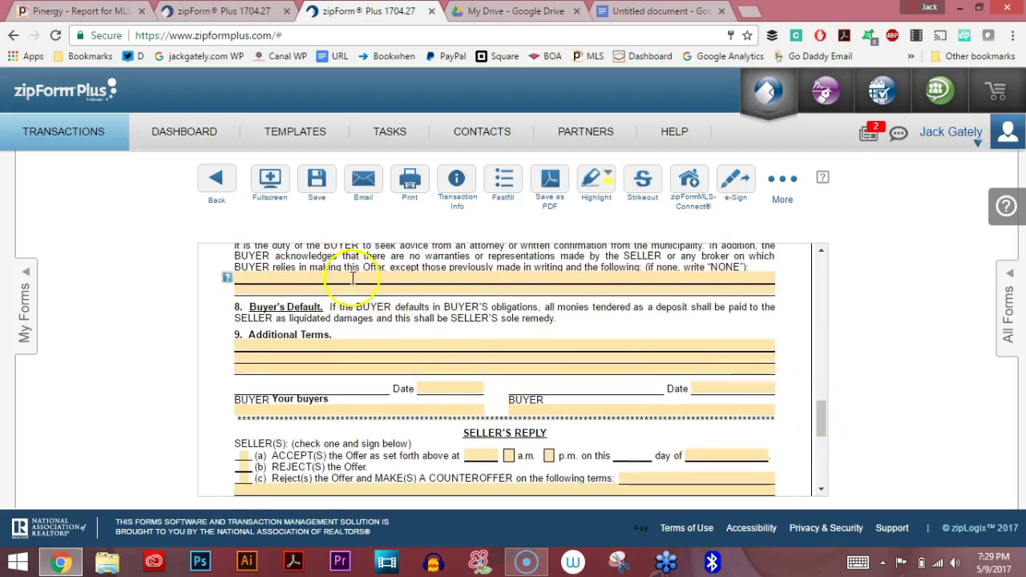
left_click_drag(821, 417, 822, 406)
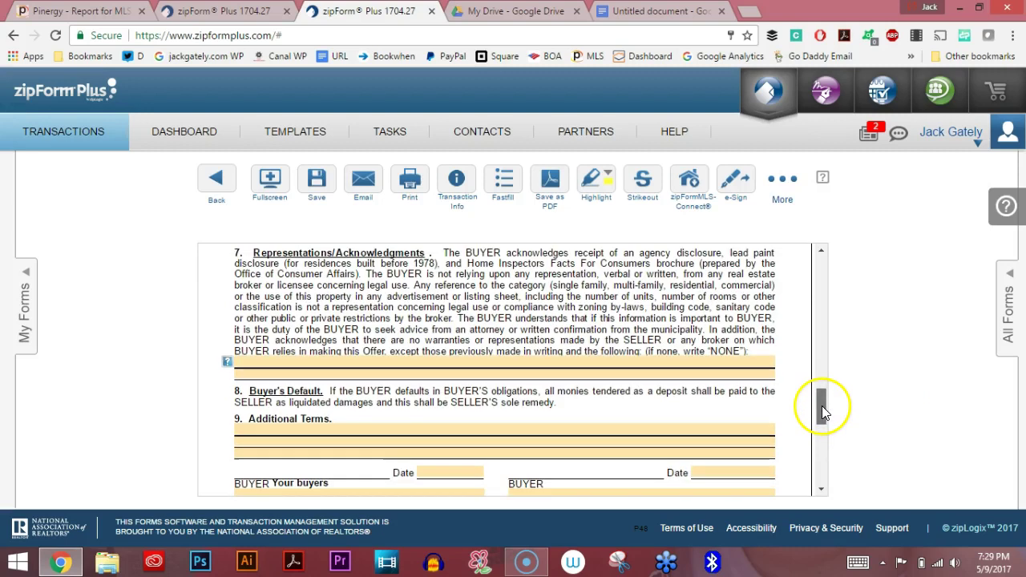
left_click(329, 364)
type("None")
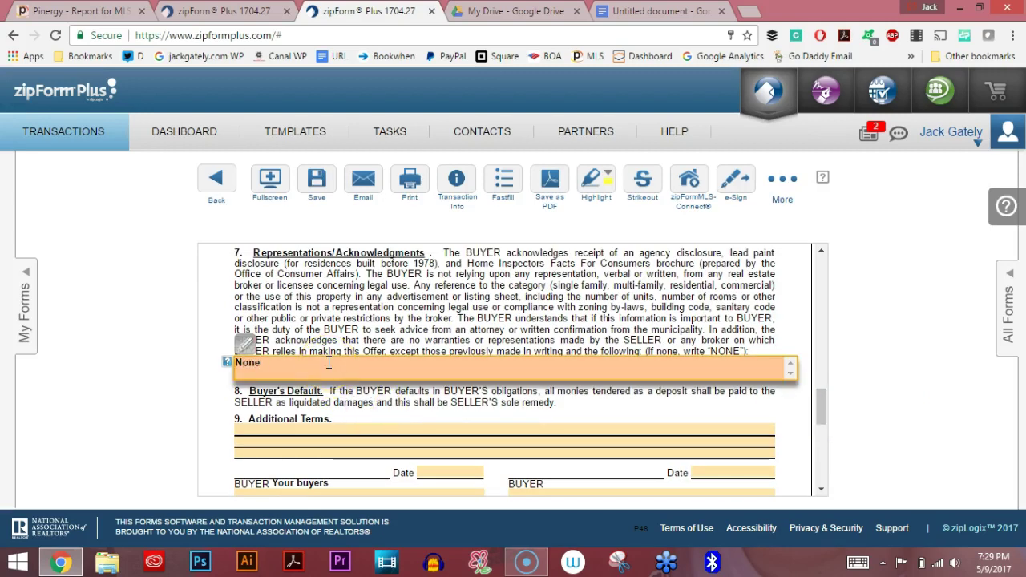
key("Tab")
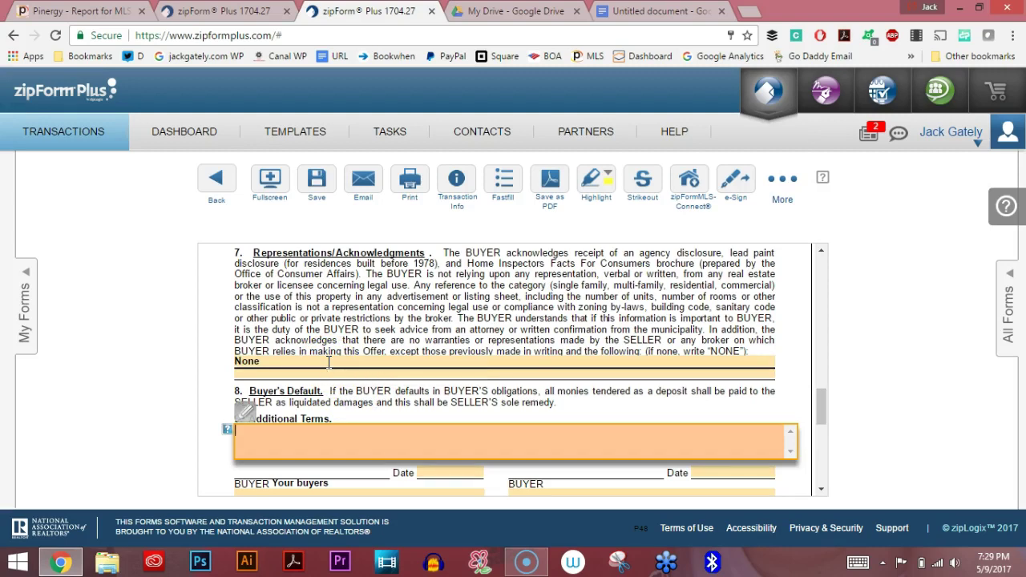
left_click(275, 364)
type(".")
key("Tab")
scroll(836, 436, "down", 1)
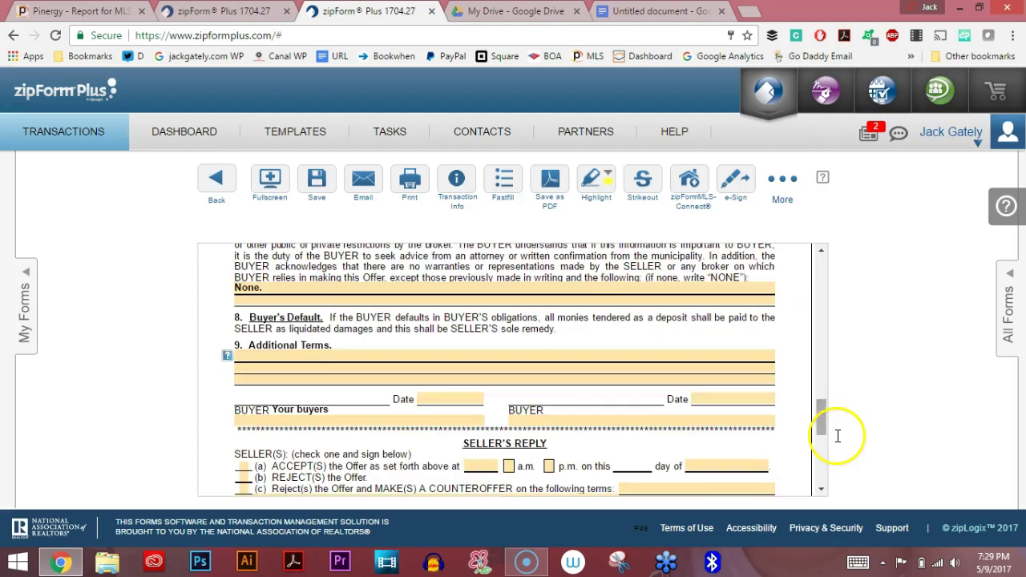
Enter "Washer and dyer to remain. Seller to provide passing Title V inspection report at closing" as the Additional Terms in section 9.
left_click(317, 355)
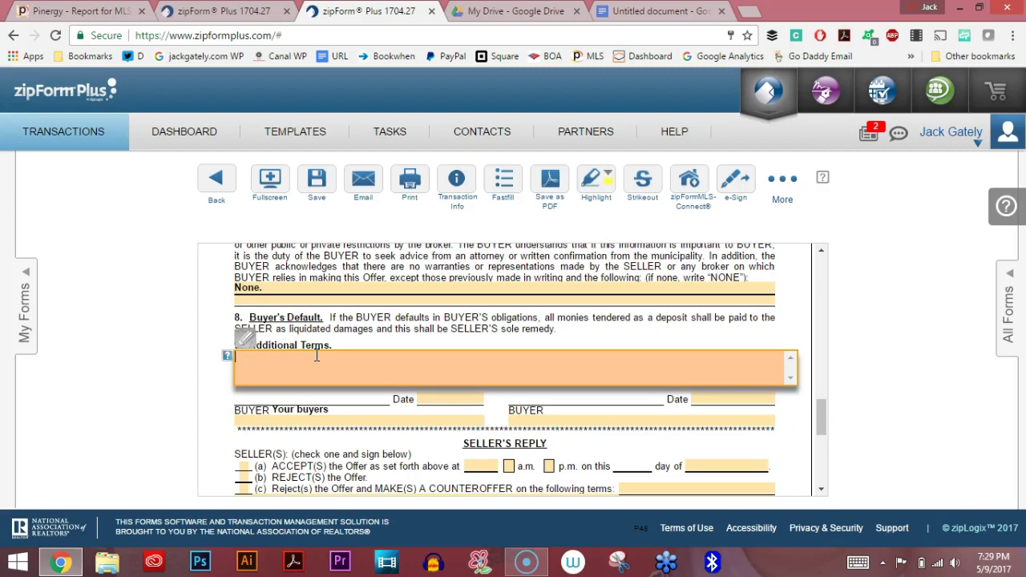
type("Washer and dyer to remain.")
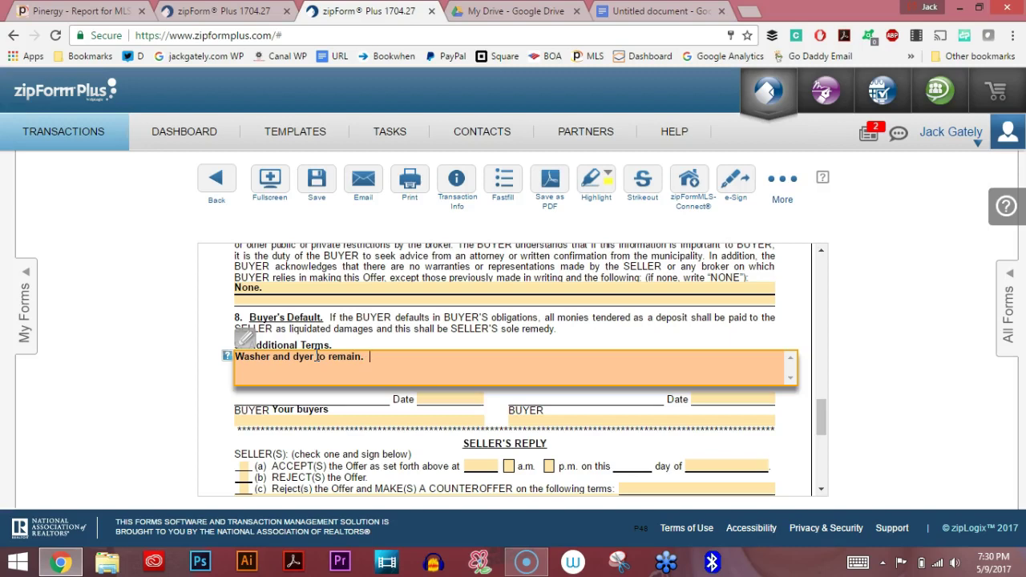
type("T")
key("BackSpace")
type("Seller to provie")
key("BackSpace")
type("de passing ")
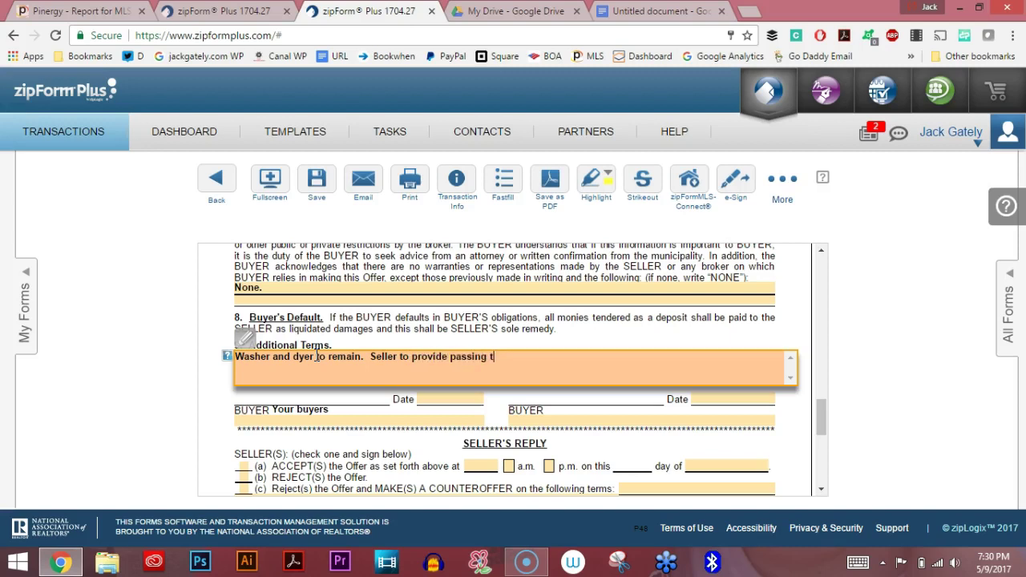
type("Title V inspection report at closing")
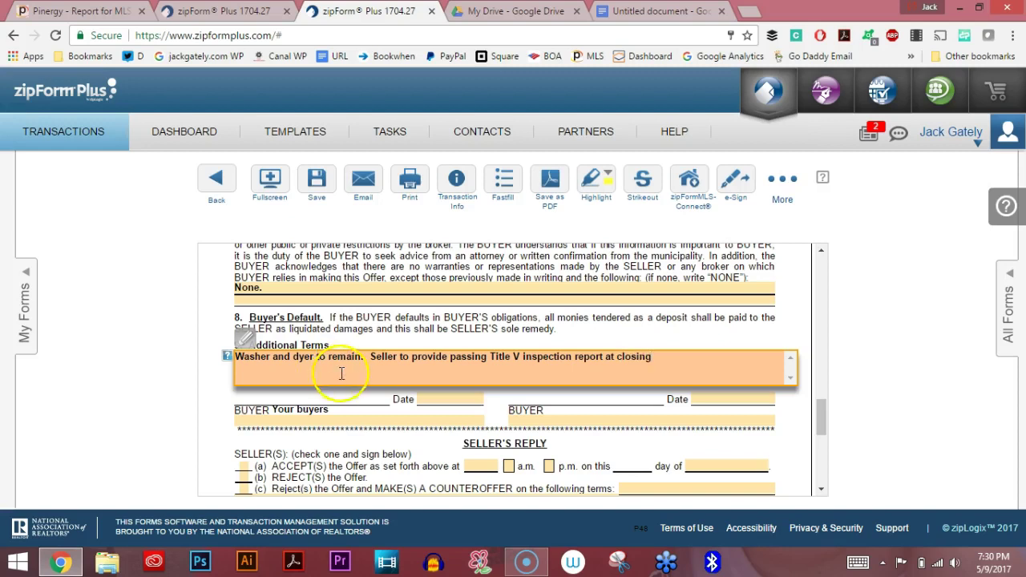
Insert "valid and current" before "passing" in the Additional Terms and end the sentence with a period.
left_click(450, 357)
type("valid ")
type("and curren")
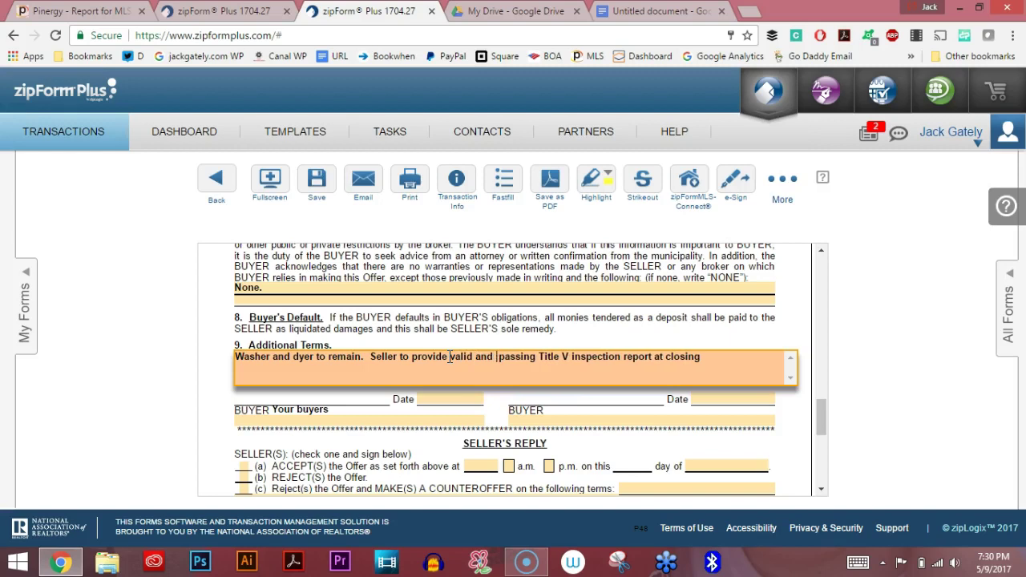
type("t")
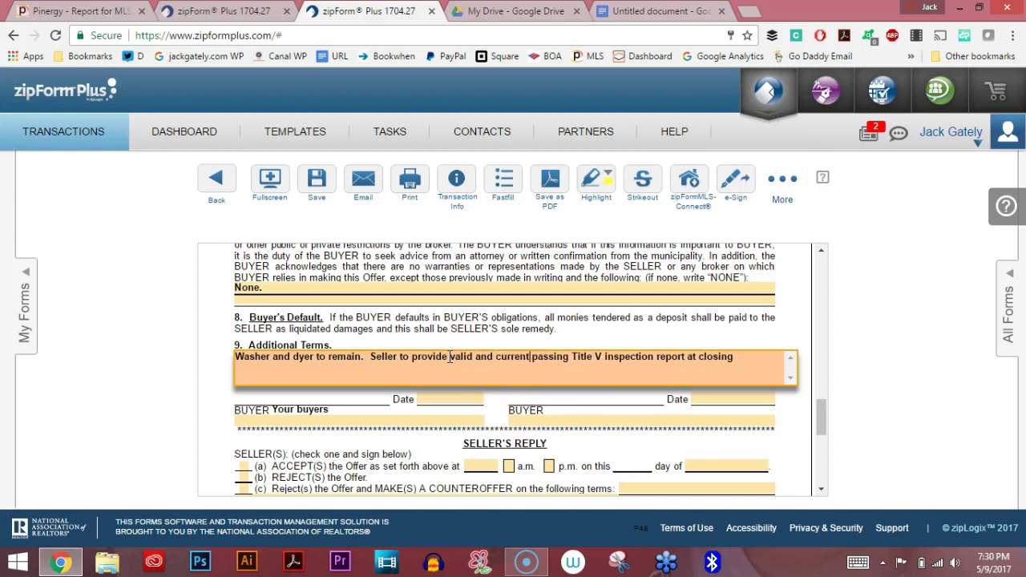
left_click(735, 356)
type(".")
Set the first buyer's signature date below the Additional Terms to 05/31/2017.
key("Tab")
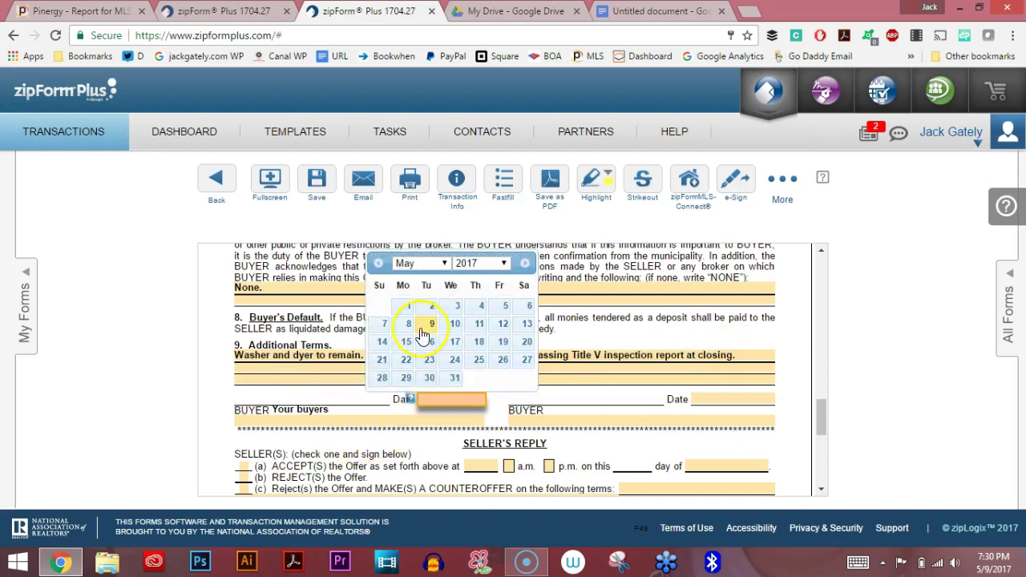
left_click(456, 378)
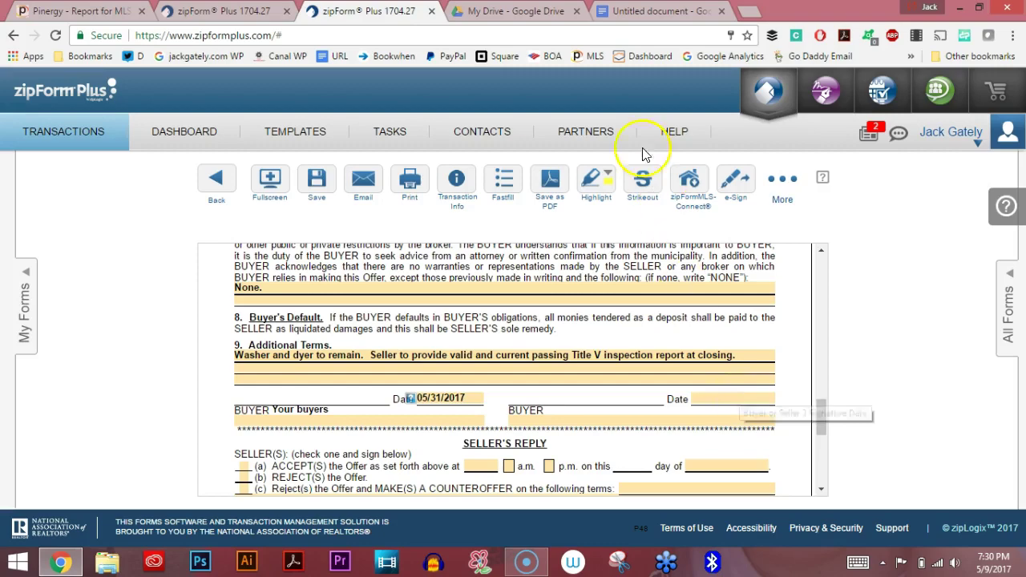
left_click(779, 392)
Switch to the Google Docs notes to review the offer timeline and document checklist, checking the lender letter item against the contract's mortgage contingency in section 6a.
left_click_drag(820, 415, 821, 268)
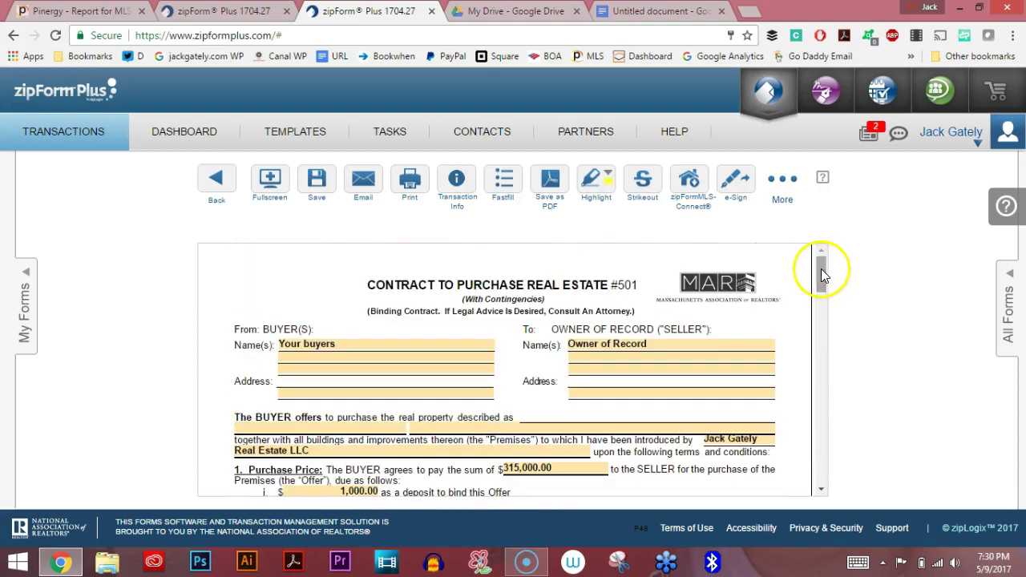
left_click(603, 13)
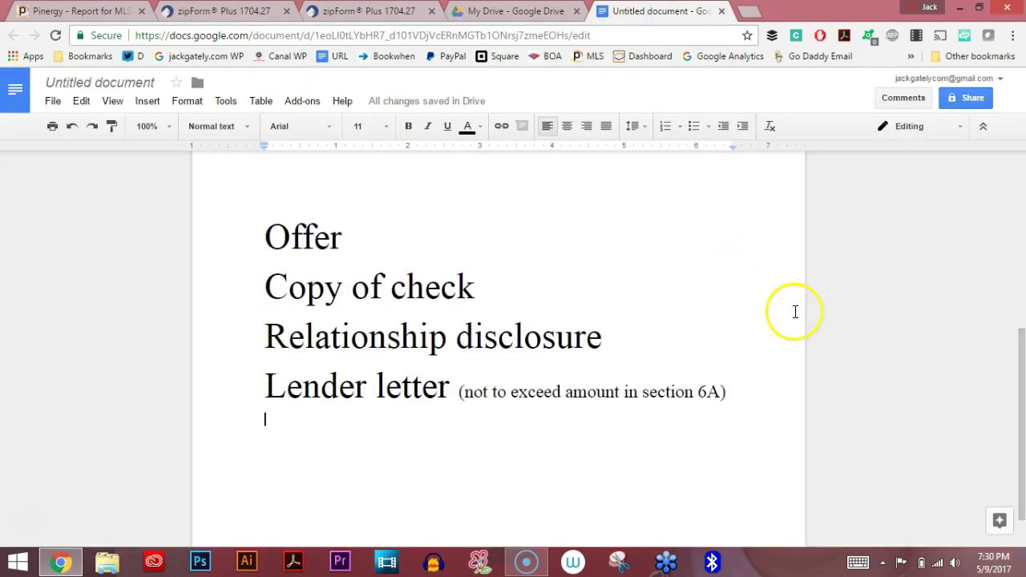
left_click_drag(1017, 453, 1023, 308)
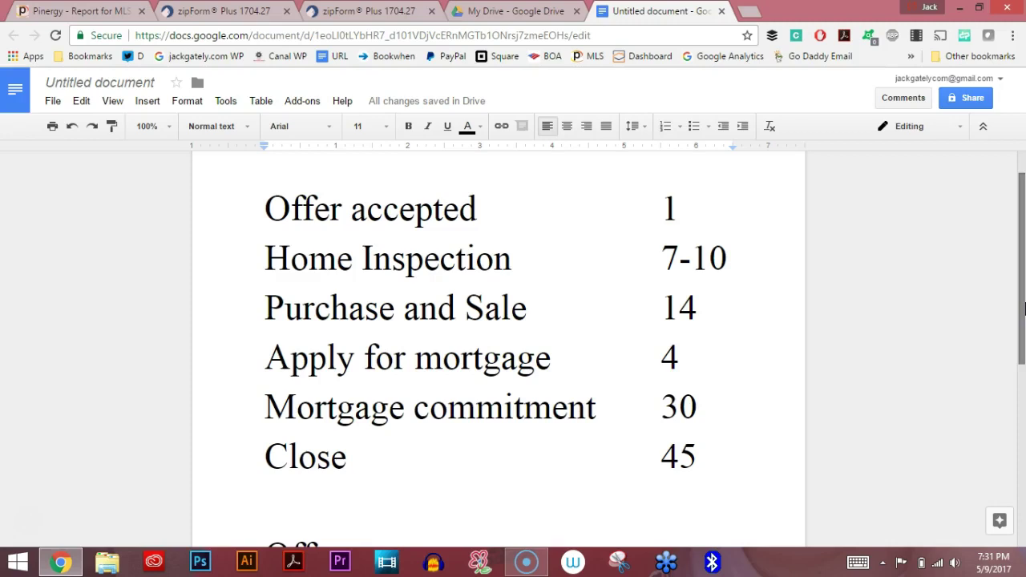
left_click_drag(1023, 309, 1024, 390)
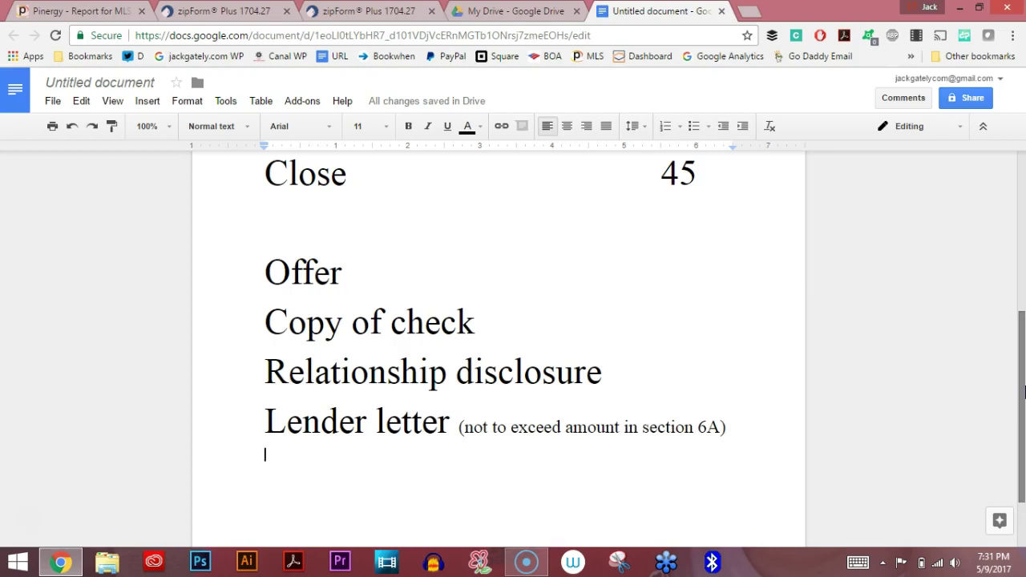
left_click(378, 10)
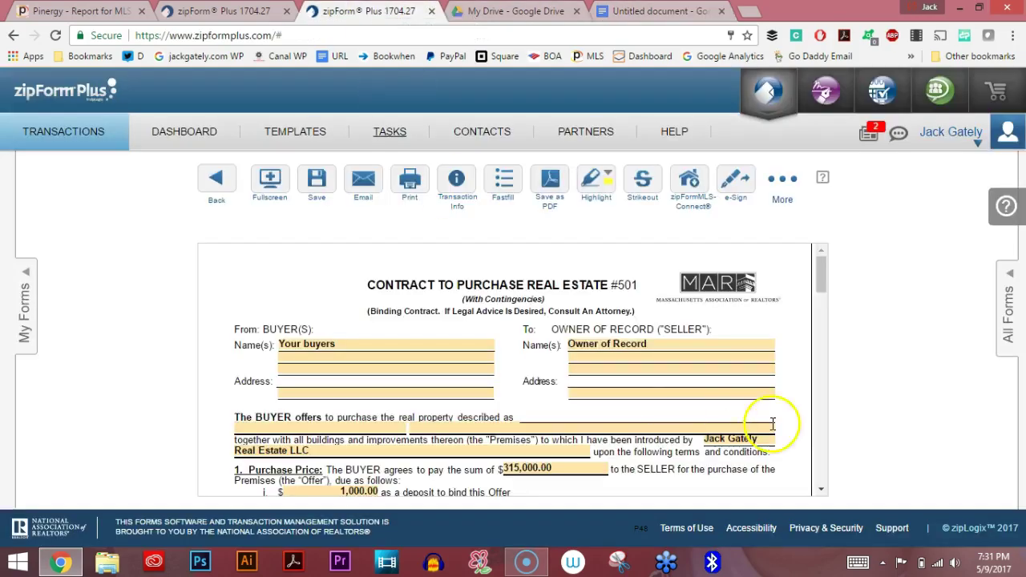
left_click_drag(821, 268, 819, 344)
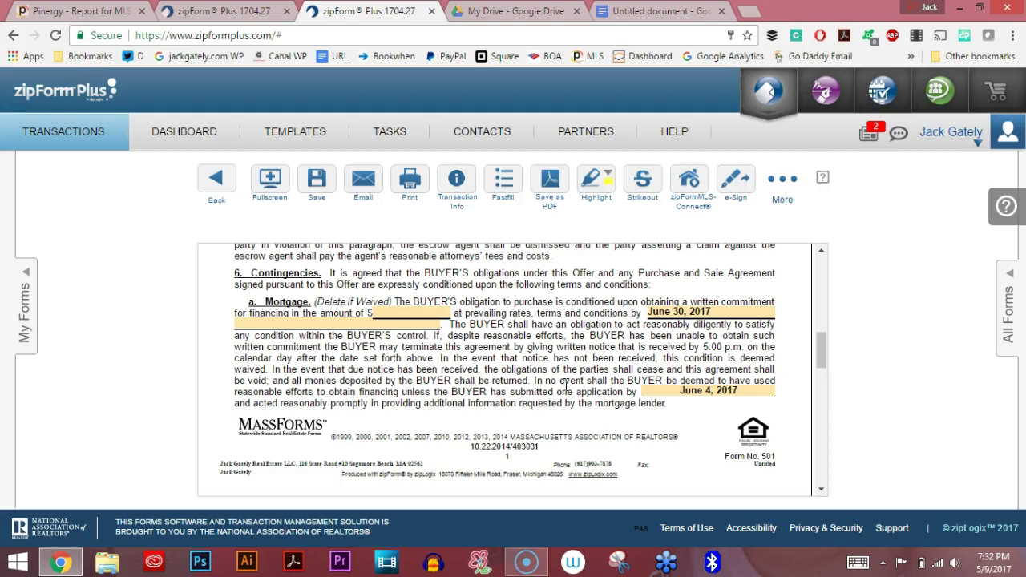
left_click(667, 10)
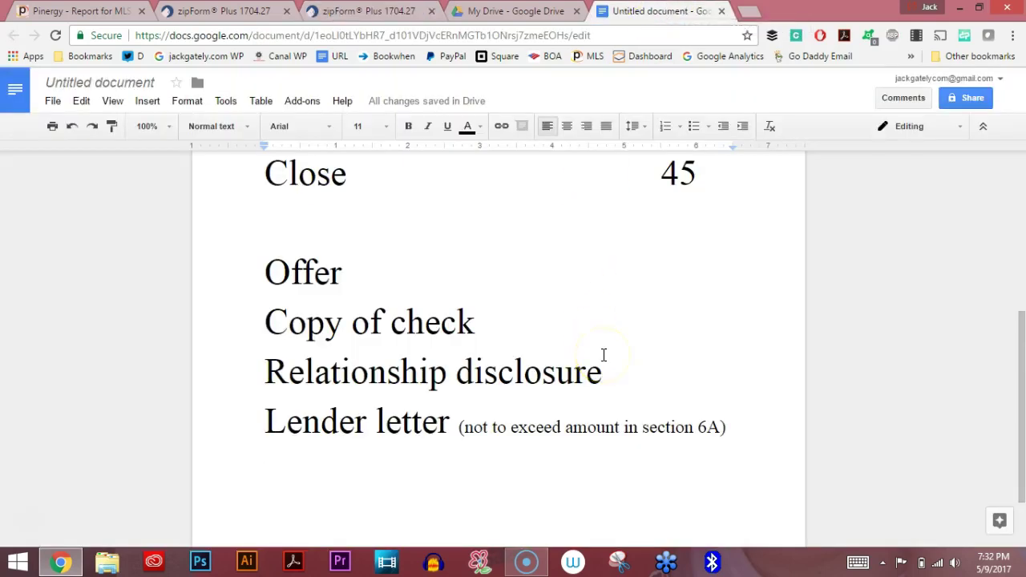